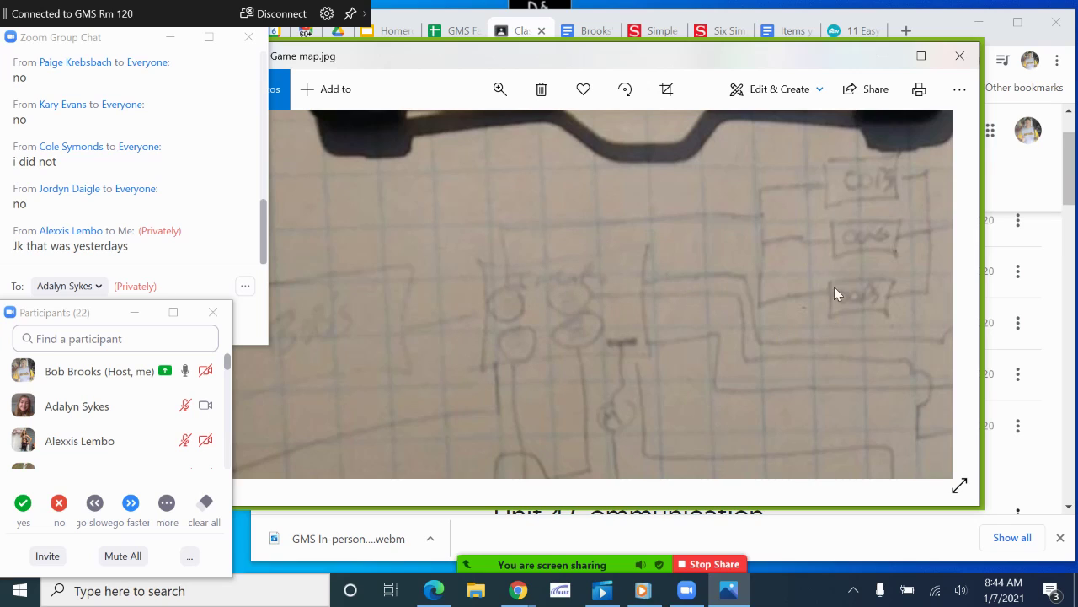
pyautogui.press('ctrl')
pyautogui.press('ctrl')
pyautogui.press('ctrl')
pyautogui.press('ctrl')
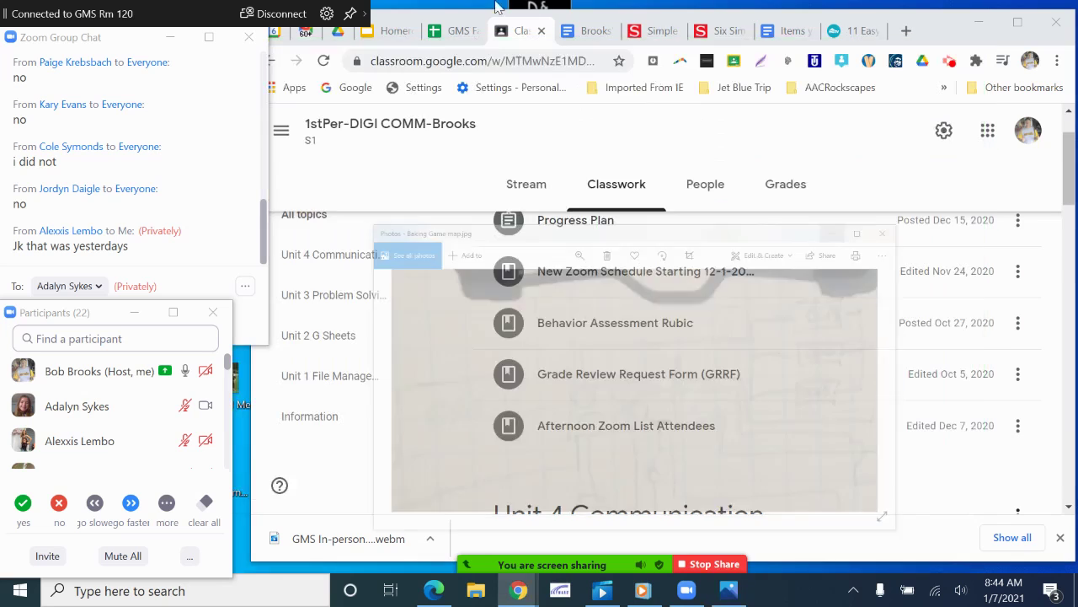
# Step: Minimize the game map photo and open the Baking Game presentation from Google Drive in the browser
pyautogui.click(890, 55)
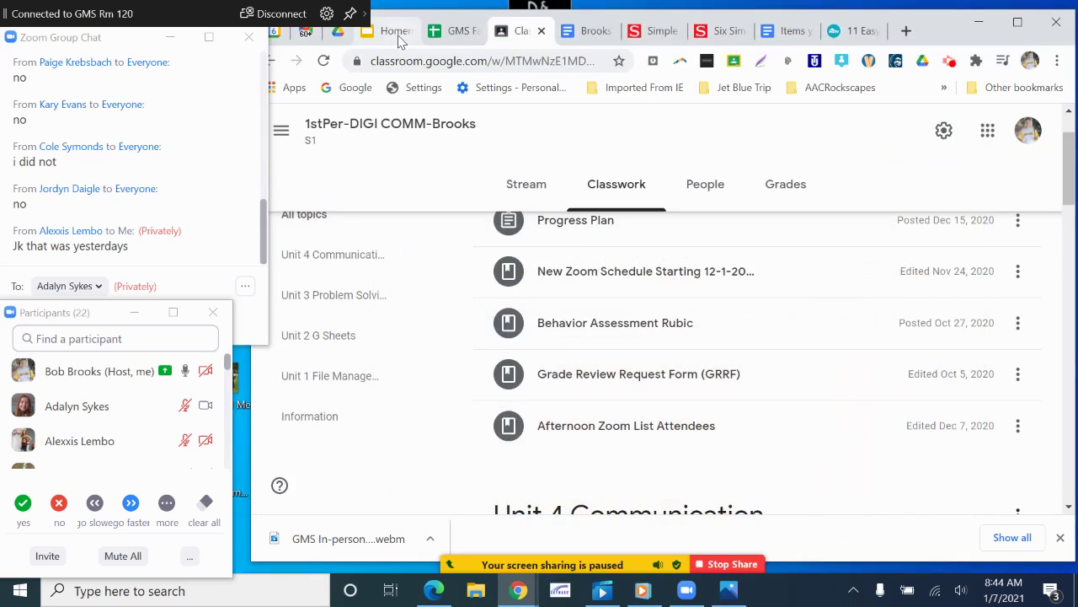
pyautogui.click(337, 32)
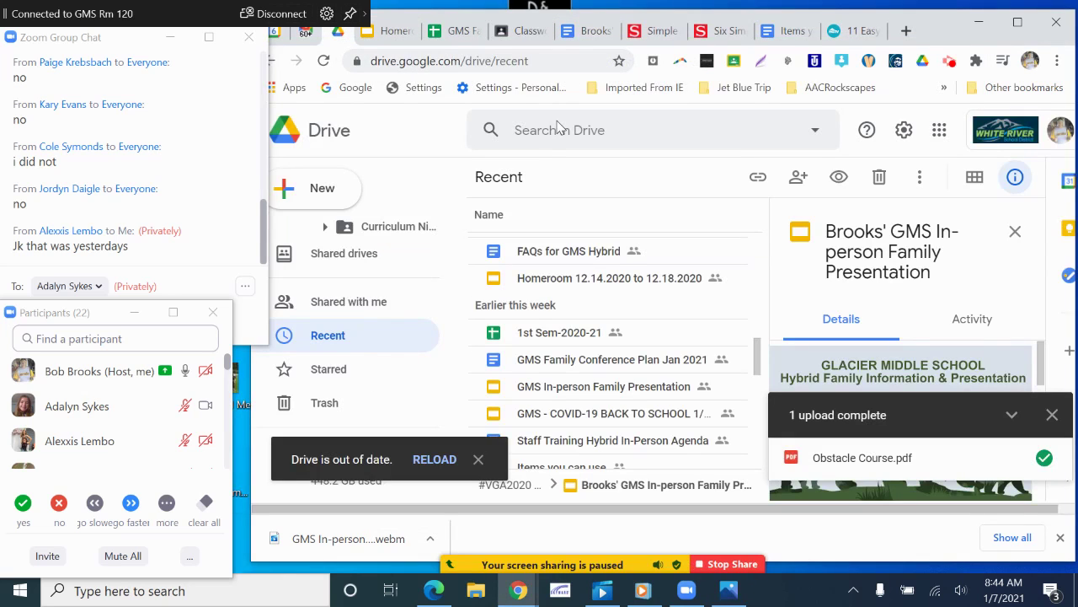
pyautogui.click(559, 129)
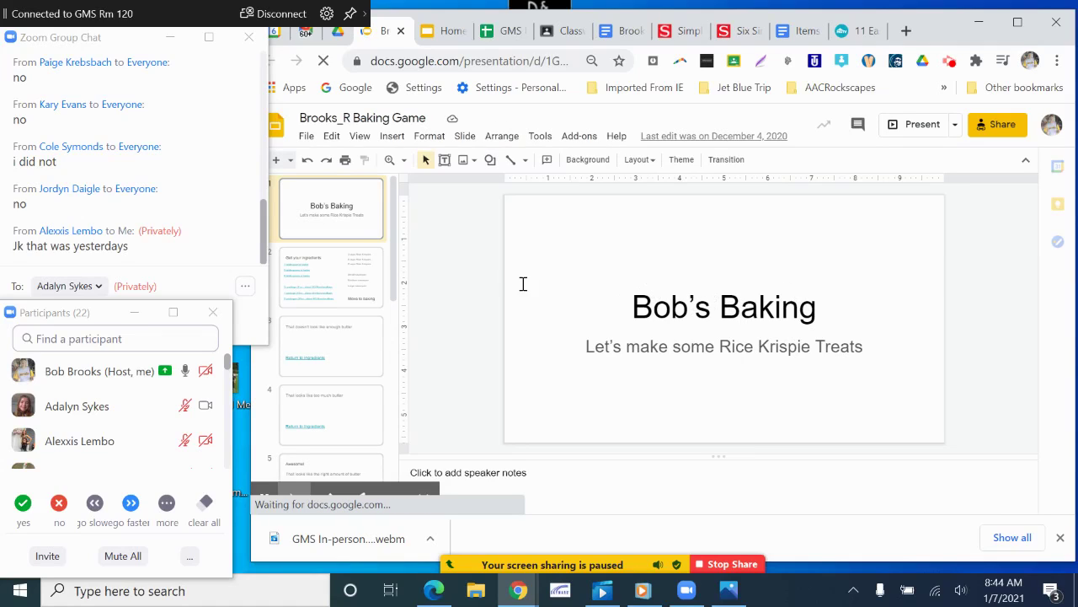
# Step: Examine the butter options on the "Get your ingredients" slide and the feedback slide for too little butter
pyautogui.click(337, 282)
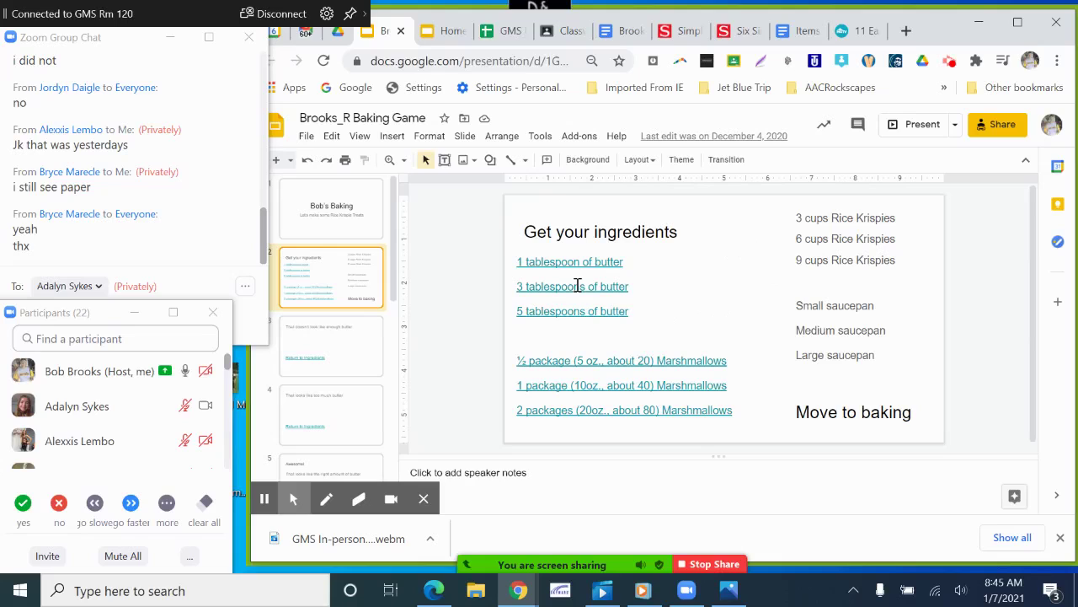
pyautogui.press('ctrl')
pyautogui.press('ctrl')
pyautogui.press('ctrl')
pyautogui.press('ctrl')
pyautogui.press('ctrl')
pyautogui.press('ctrl')
pyautogui.click(357, 344)
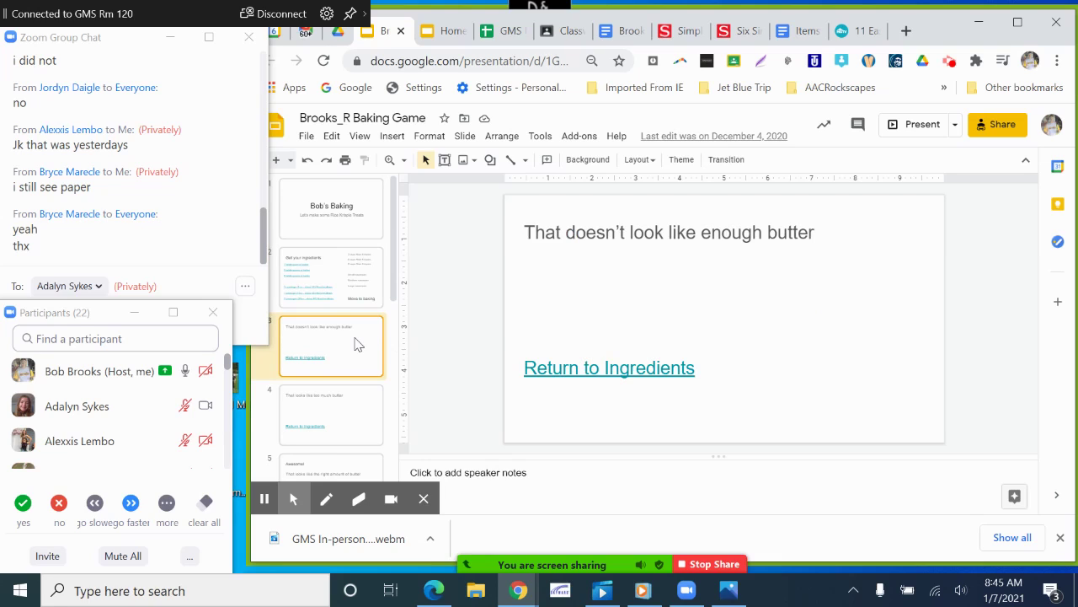
pyautogui.press('ctrl')
pyautogui.press('ctrl')
pyautogui.press('ctrl')
pyautogui.press('ctrl')
pyautogui.click(302, 138)
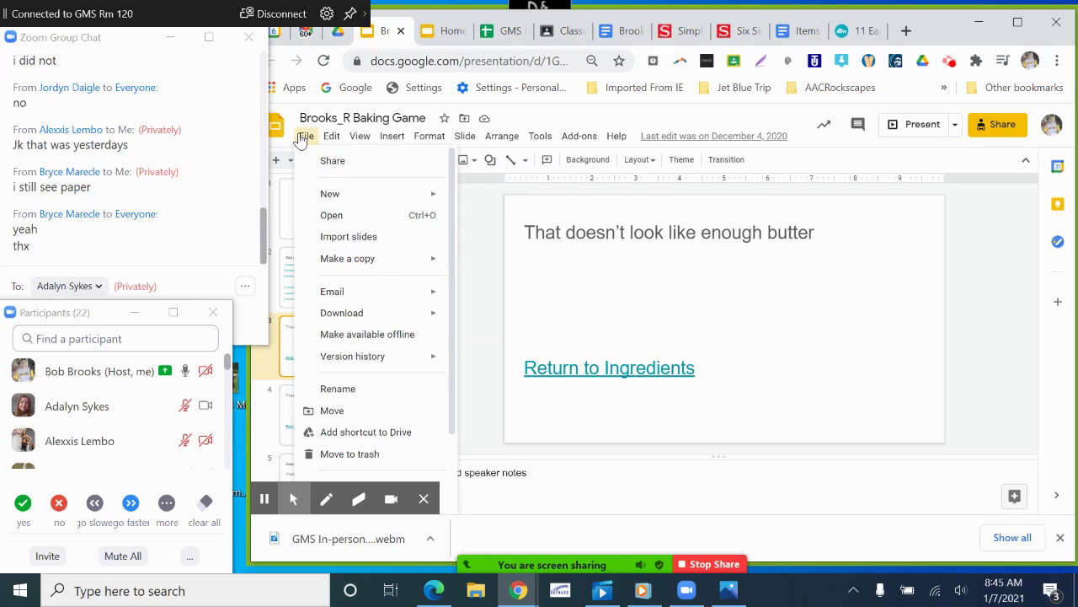
pyautogui.click(333, 138)
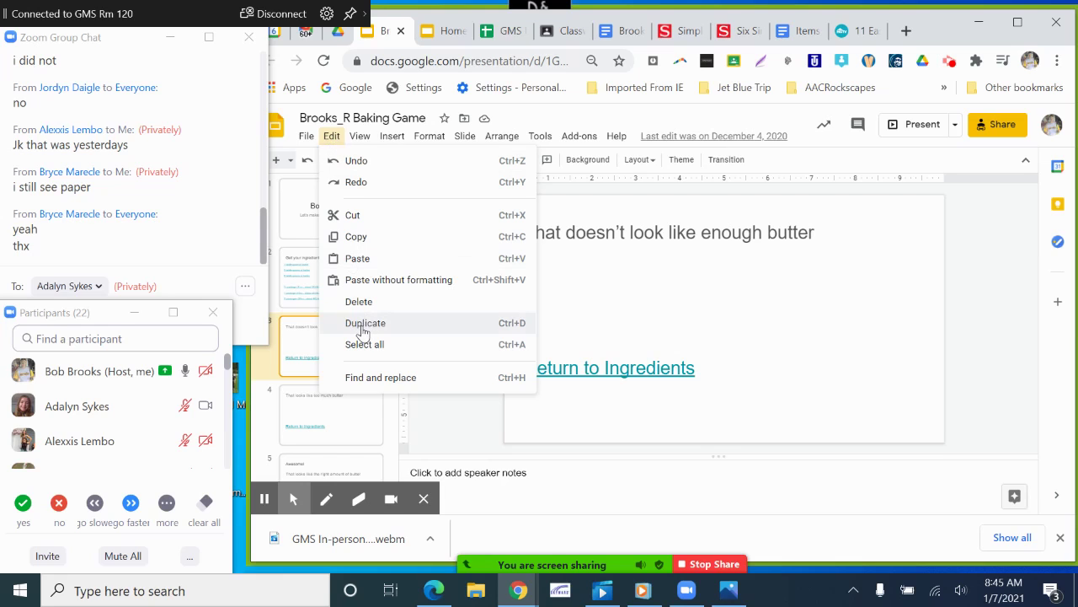
pyautogui.click(333, 137)
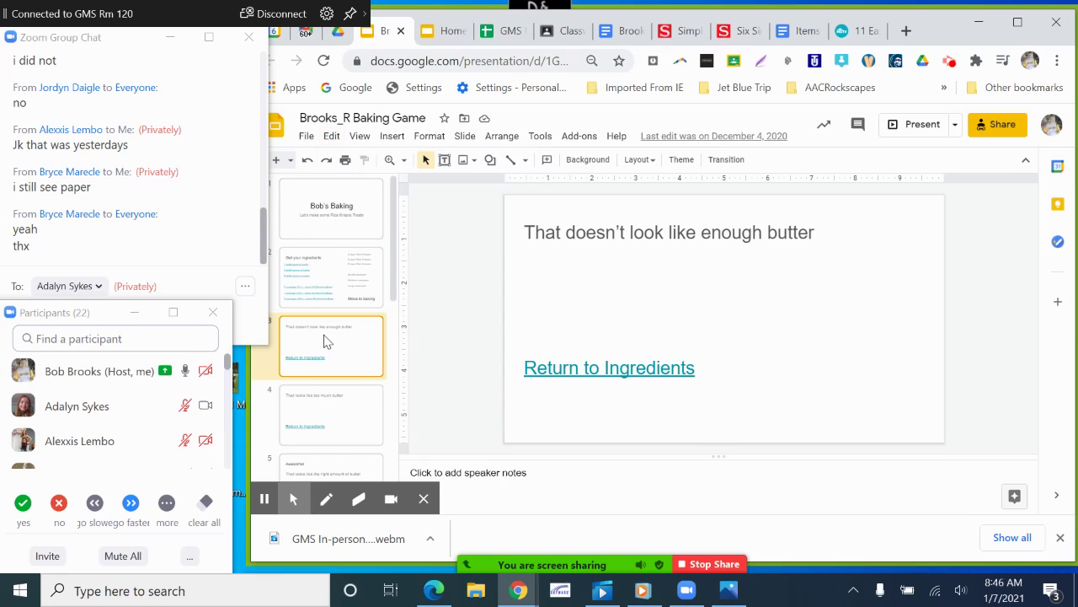
pyautogui.click(327, 341)
pyautogui.click(327, 345)
pyautogui.rightClick(328, 347)
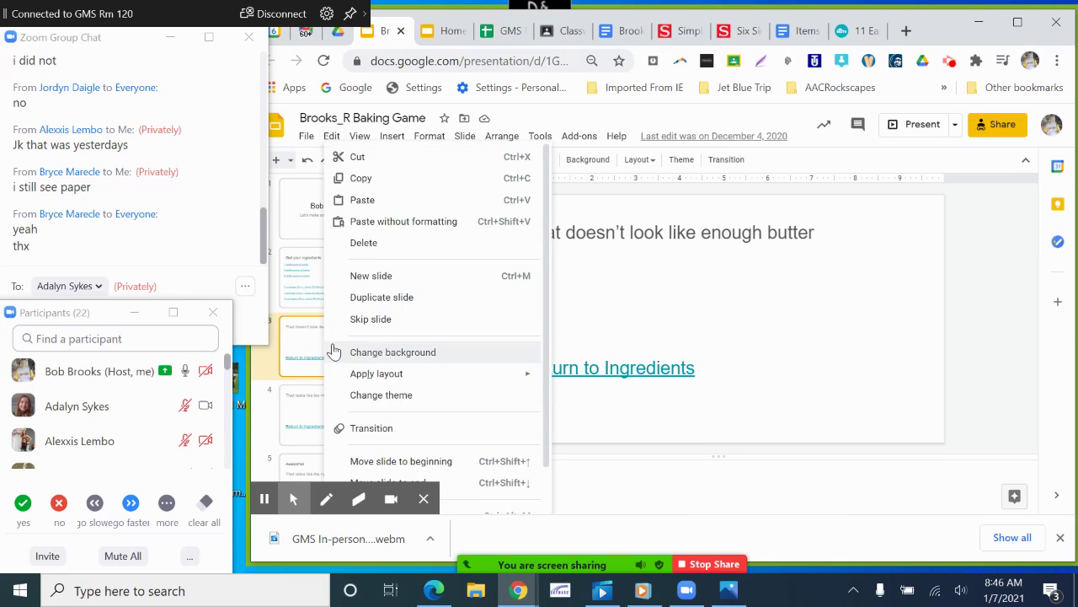
pyautogui.click(404, 300)
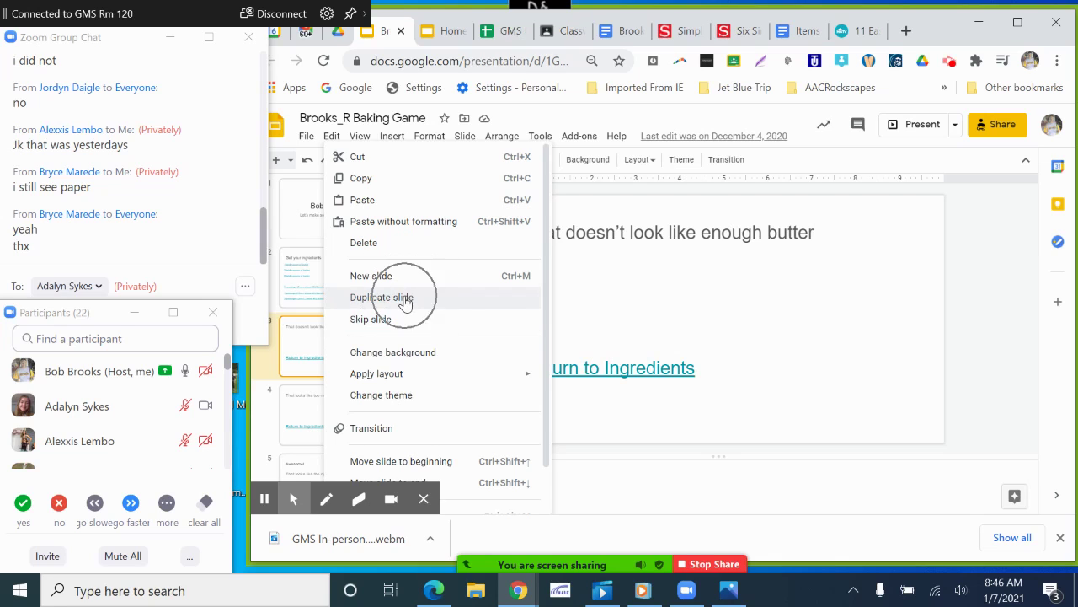
pyautogui.click(717, 276)
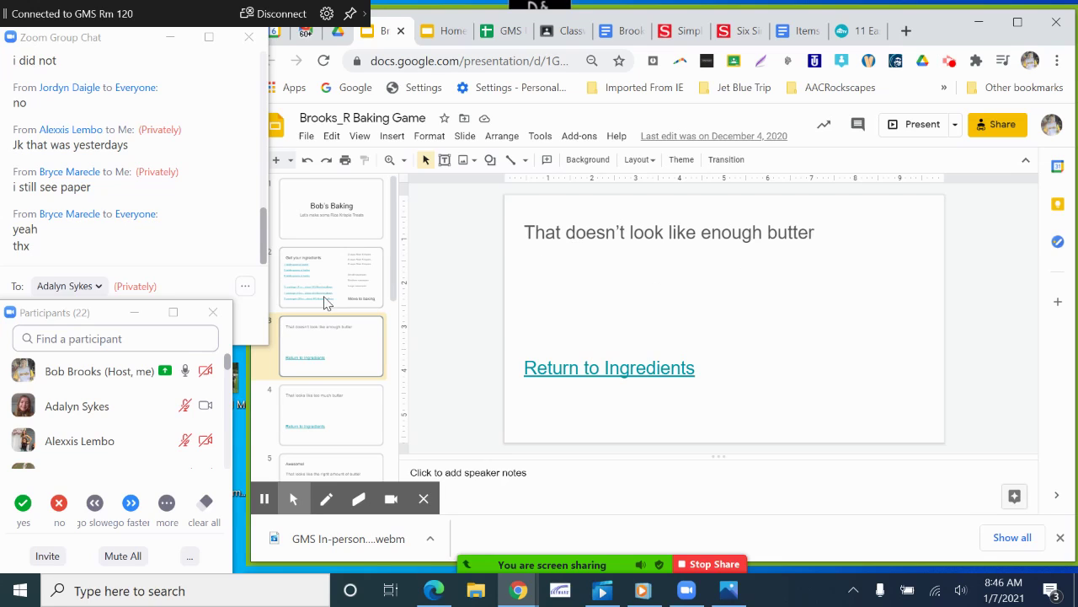
# Step: Compare the feedback texts on slides 3, 4 and 5 for too little, too much and the right amount of butter
pyautogui.click(364, 433)
pyautogui.press('Down')
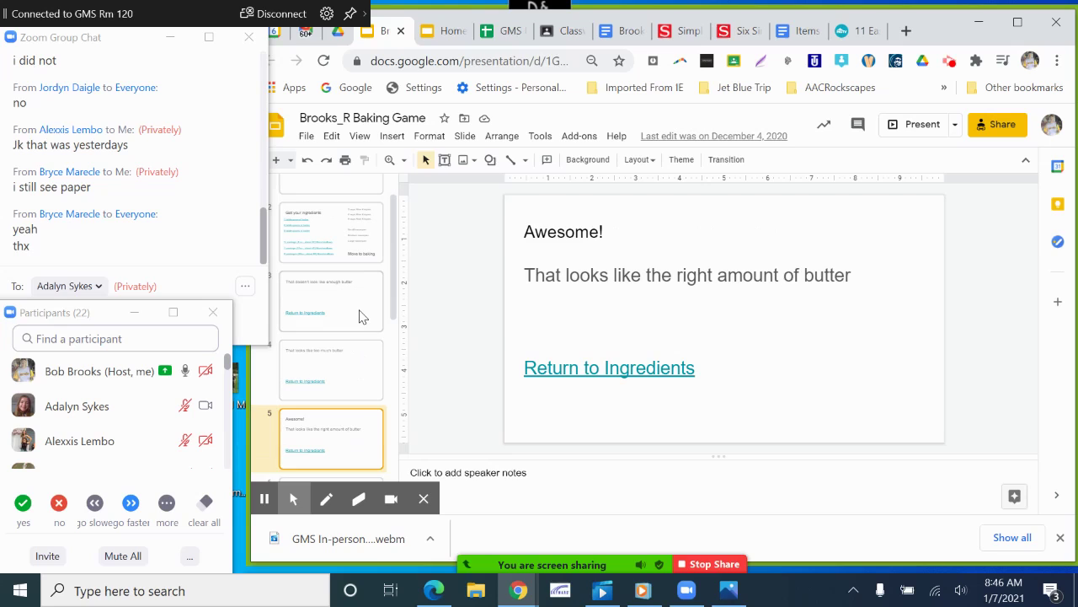
pyautogui.click(359, 316)
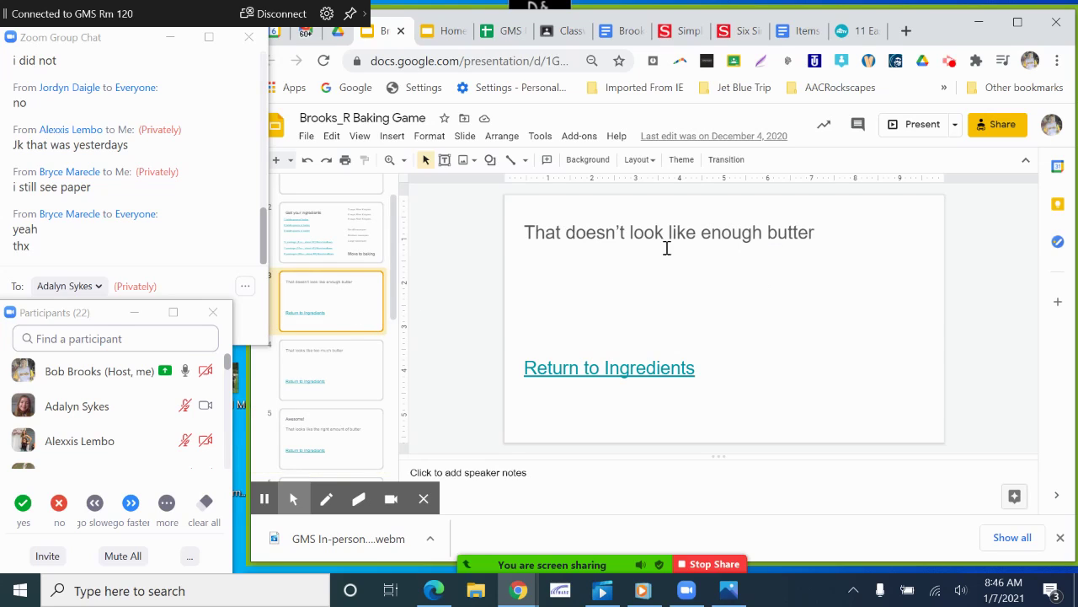
pyautogui.click(339, 376)
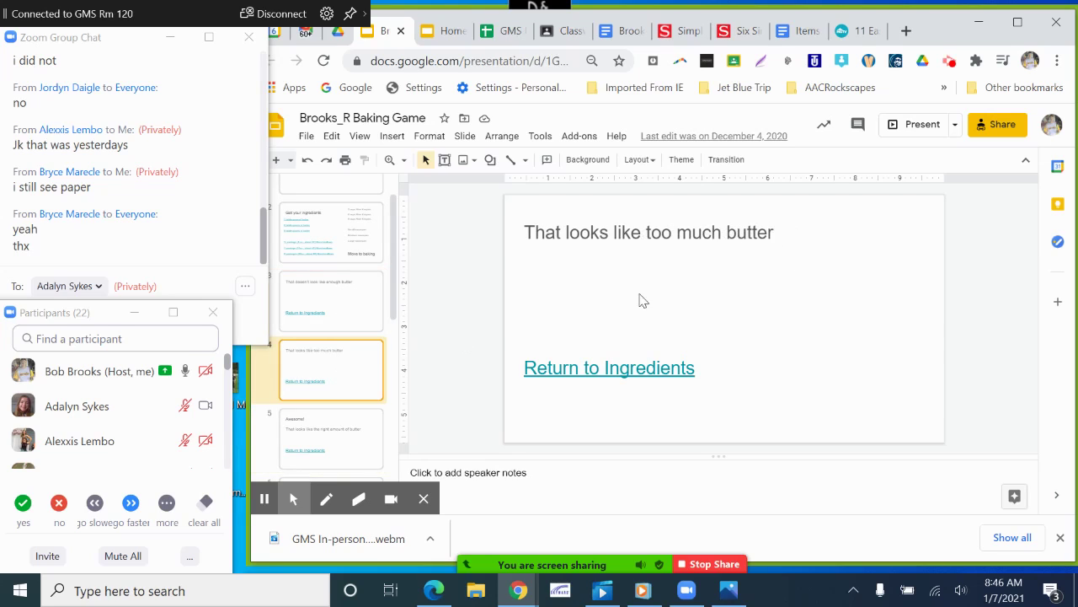
pyautogui.click(364, 299)
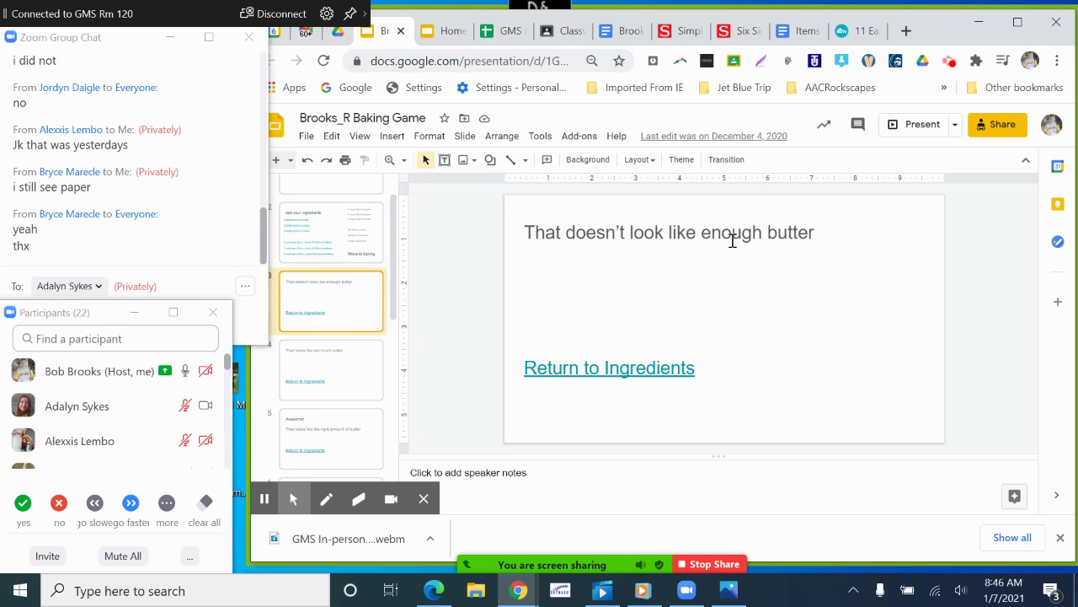
pyautogui.click(352, 381)
pyautogui.click(350, 380)
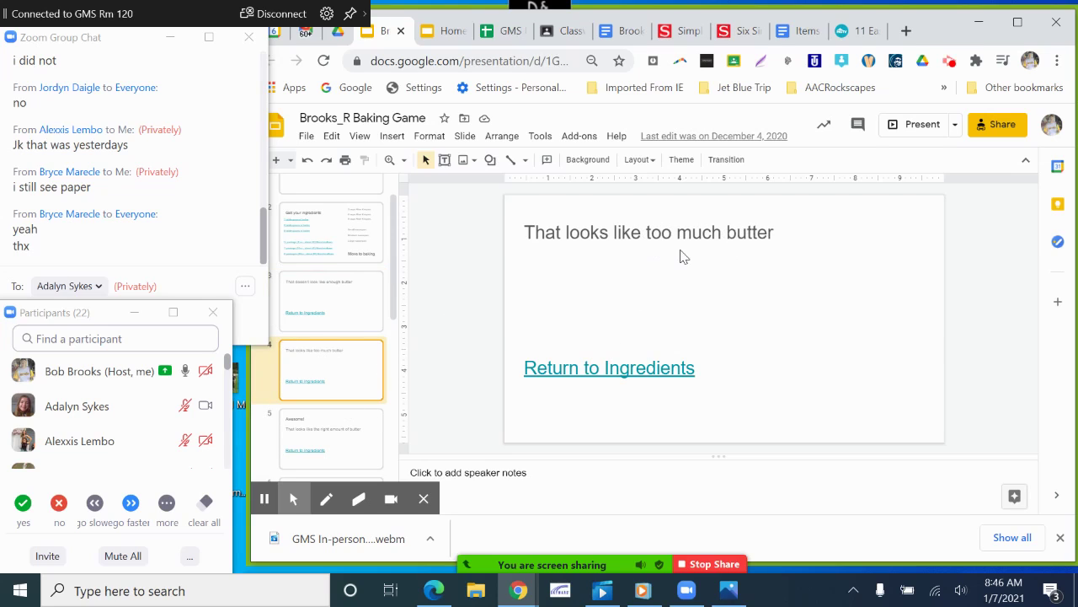
pyautogui.click(329, 439)
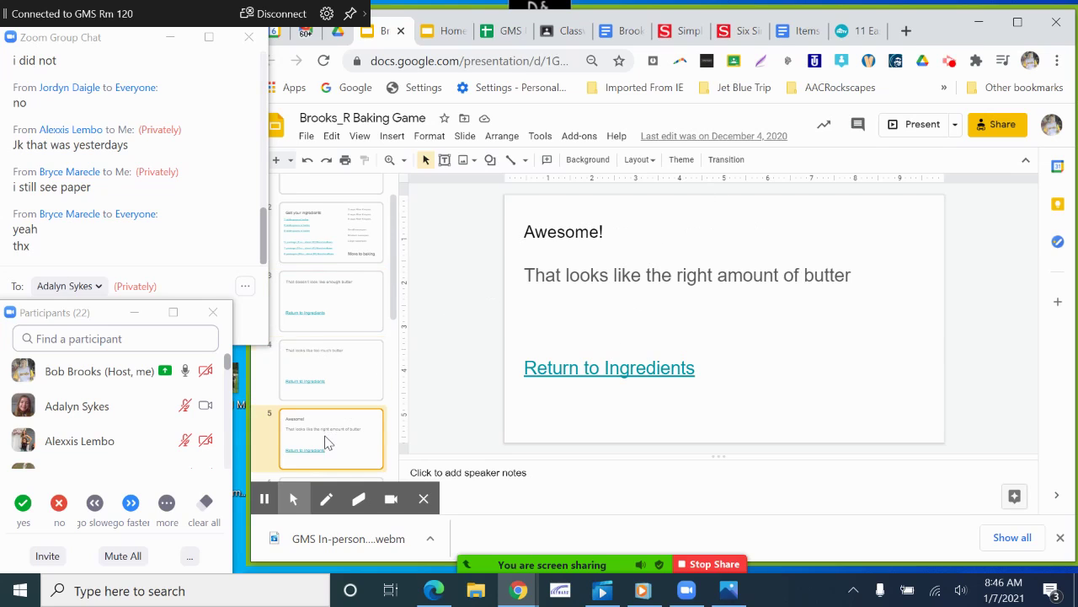
# Step: Check the "Return to Ingredients" link on the right-amount butter slide and review the other two butter slides again
pyautogui.click(706, 272)
pyautogui.click(580, 367)
pyautogui.click(580, 367)
pyautogui.press('ctrl')
pyautogui.press('ctrl')
pyautogui.press('ctrl')
pyautogui.press('ctrl')
pyautogui.press('ctrl')
pyautogui.click(329, 370)
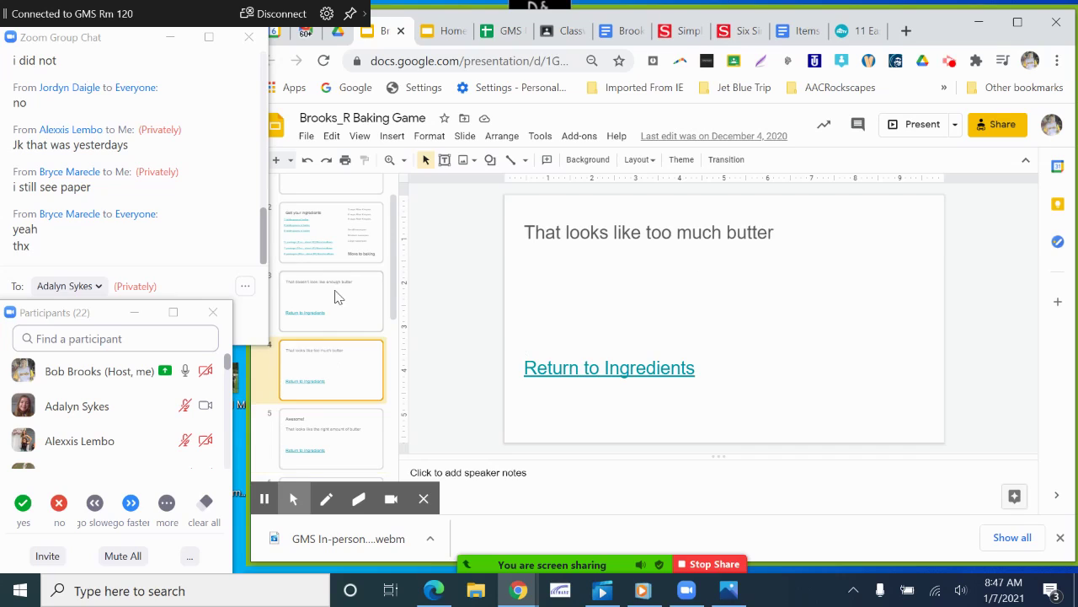
pyautogui.click(338, 301)
pyautogui.click(364, 377)
pyautogui.press('Down')
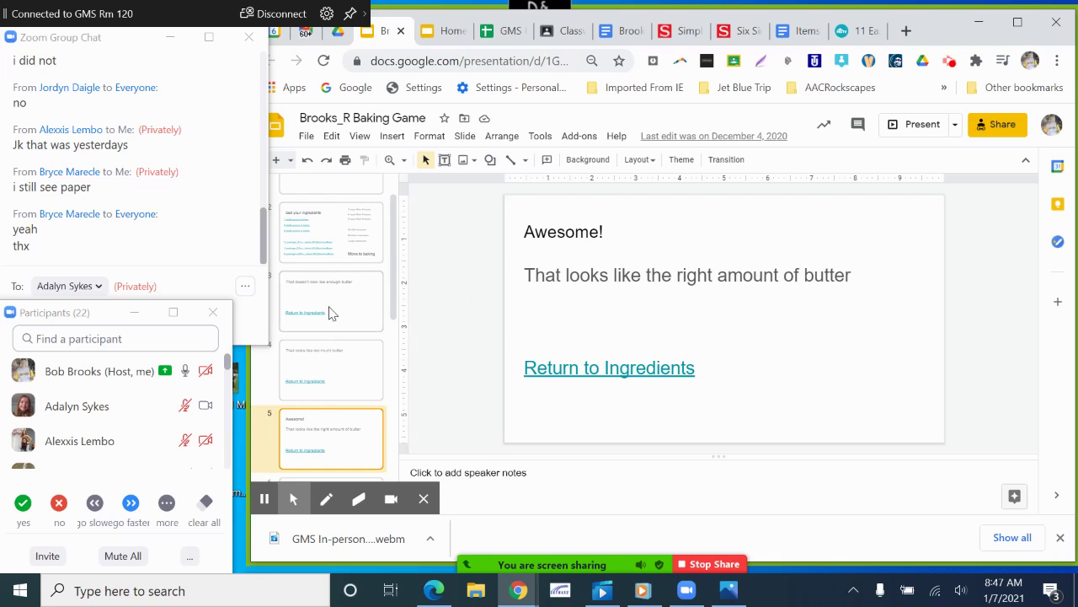
# Step: Check the small, medium and large saucepan options on the ingredients slide against the existing saucepan feedback slide
pyautogui.click(334, 237)
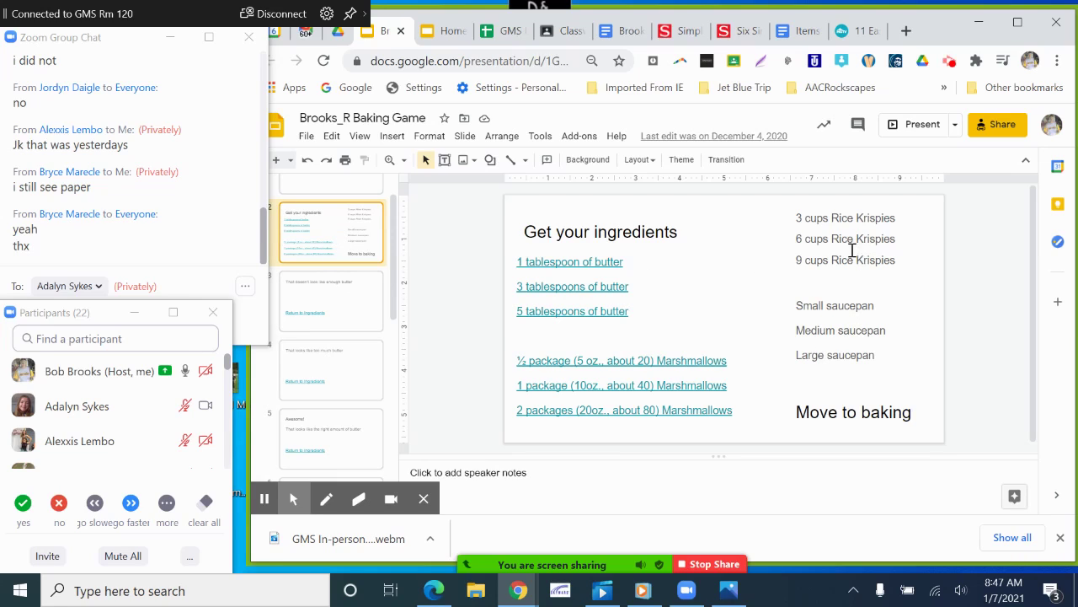
pyautogui.click(828, 314)
pyautogui.click(849, 331)
pyautogui.click(350, 318)
pyautogui.scroll(-5, 352, 316)
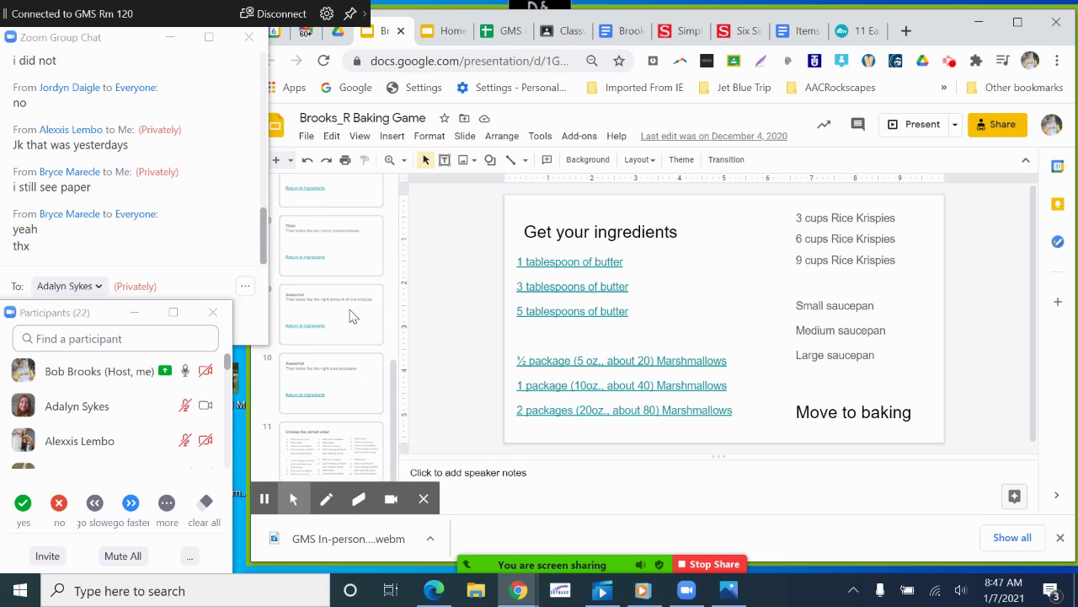
pyautogui.click(332, 386)
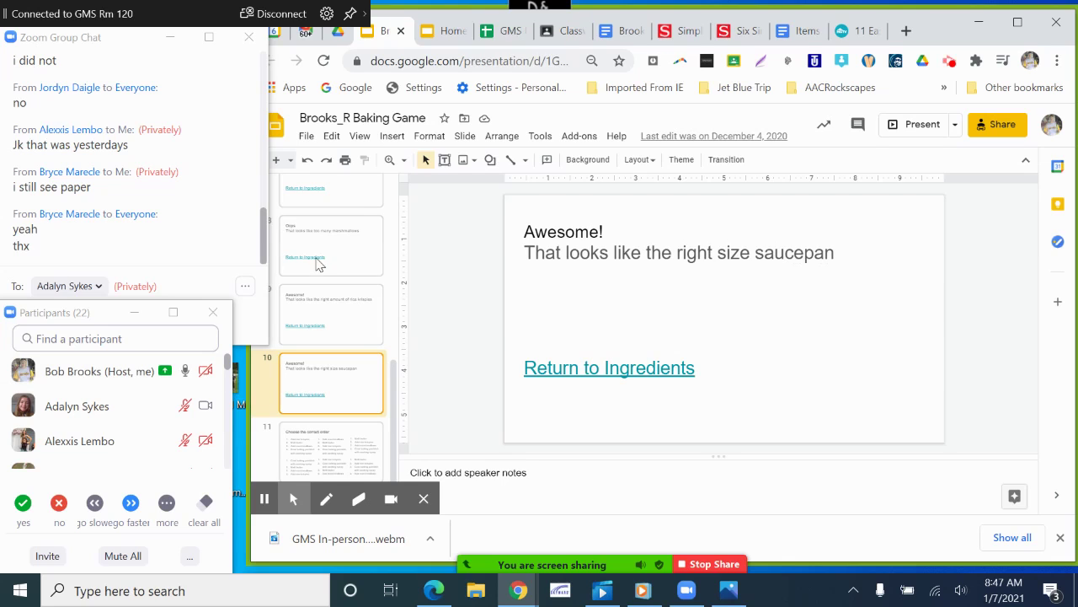
pyautogui.scroll(6, 319, 307)
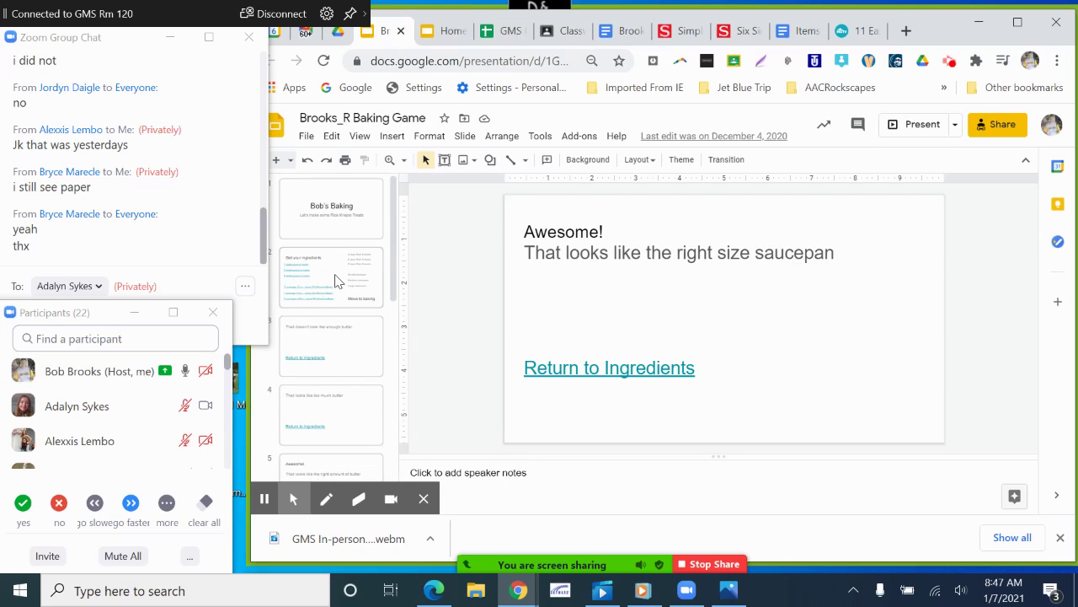
pyautogui.click(337, 280)
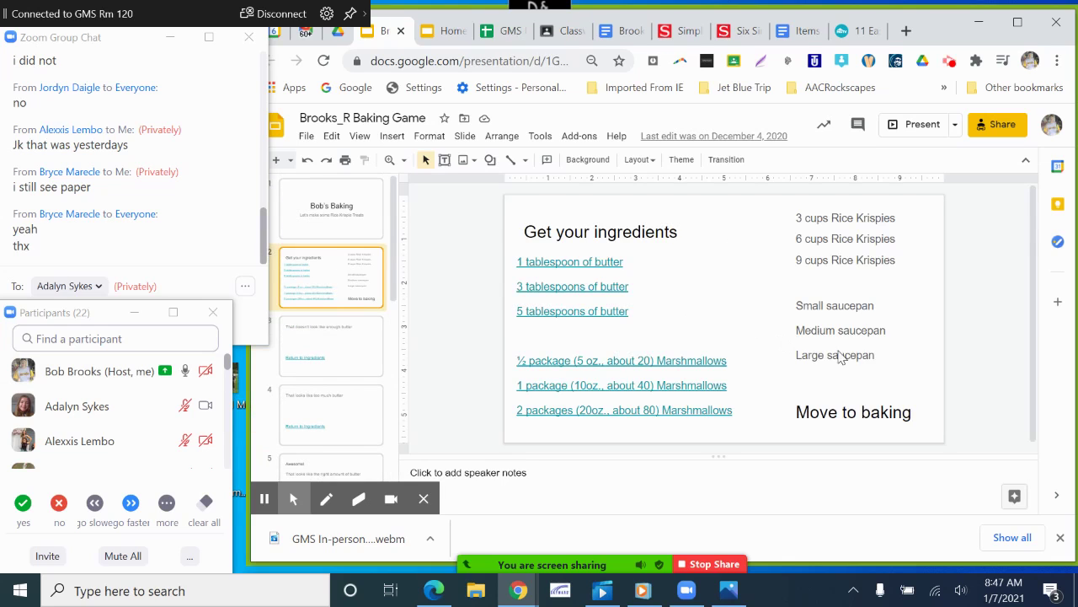
pyautogui.click(829, 307)
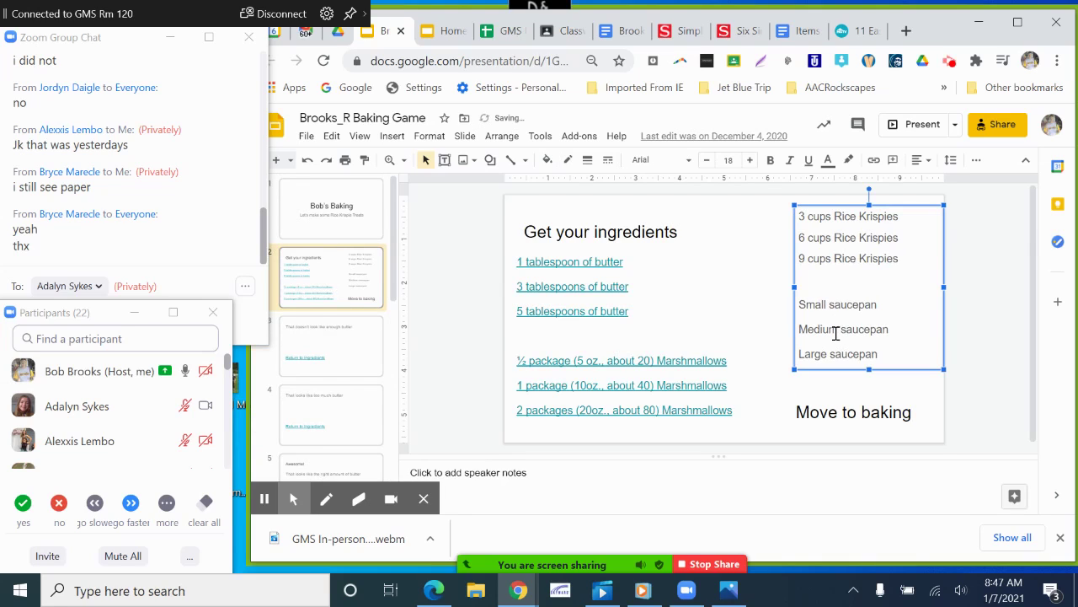
pyautogui.click(827, 354)
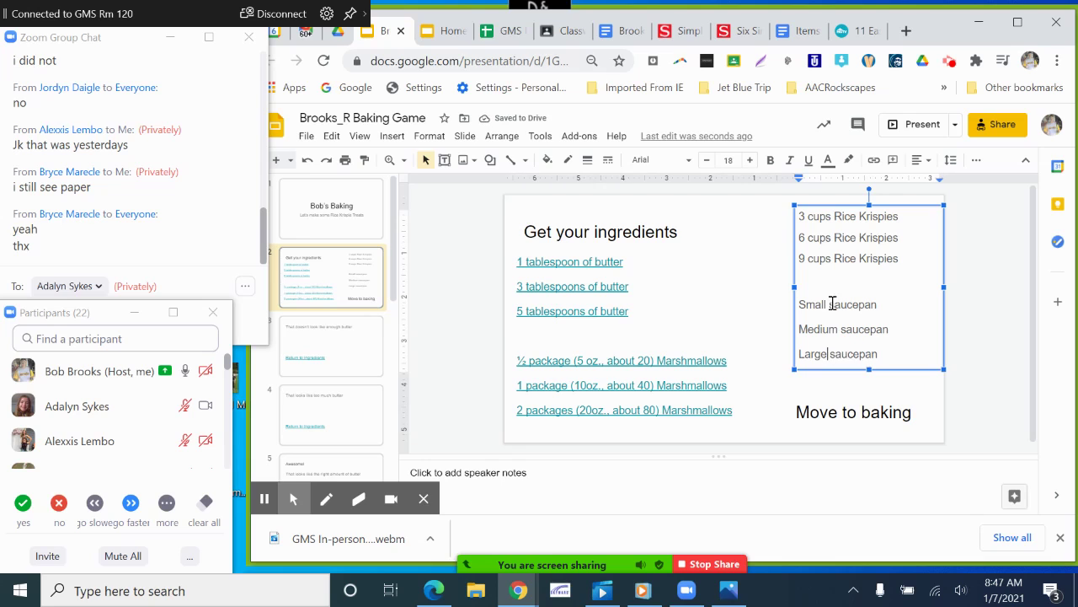
# Step: Duplicate slide 10, the "That looks like the right size saucepan" feedback slide, and select the original
pyautogui.scroll(-5, 308, 410)
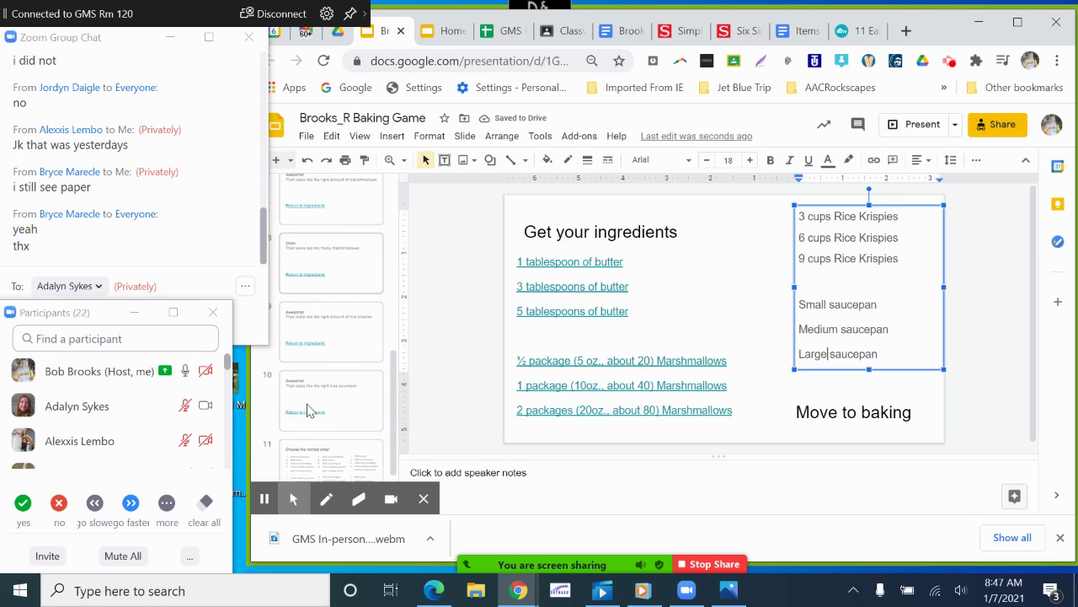
pyautogui.click(339, 262)
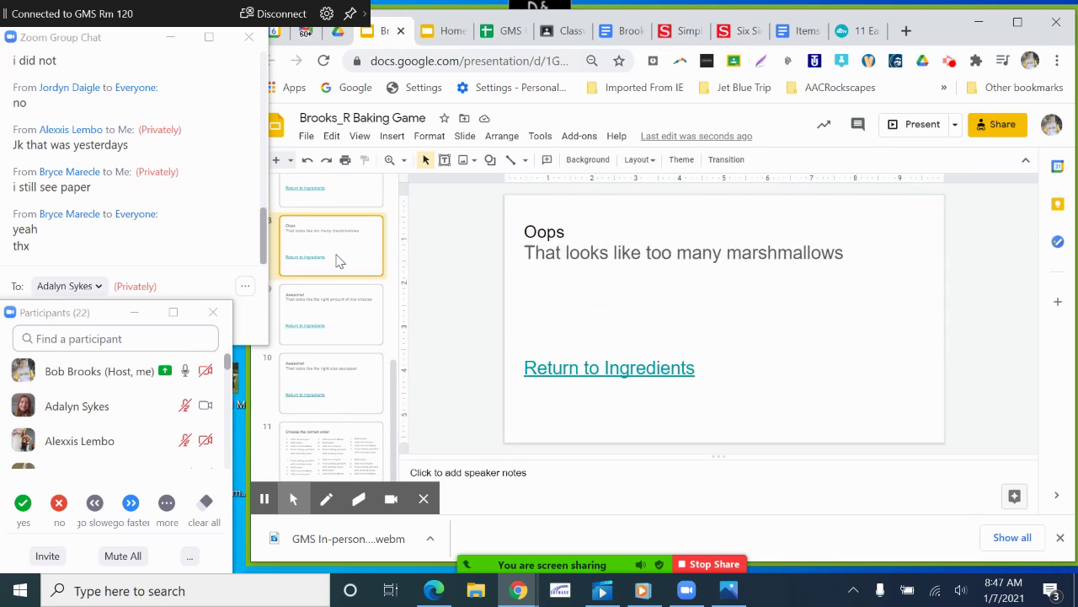
pyautogui.click(353, 328)
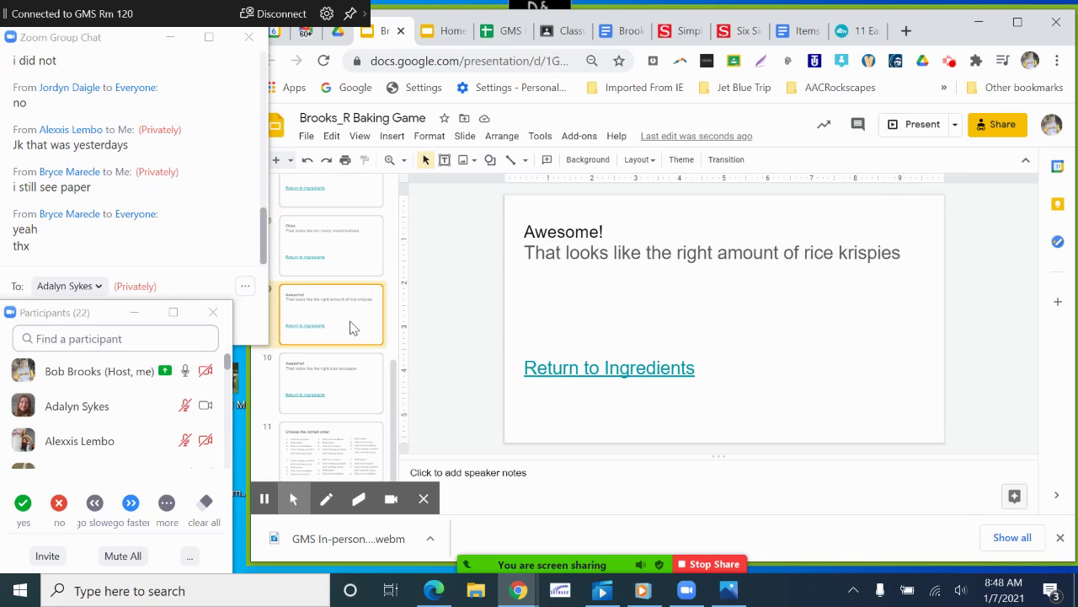
pyautogui.click(344, 390)
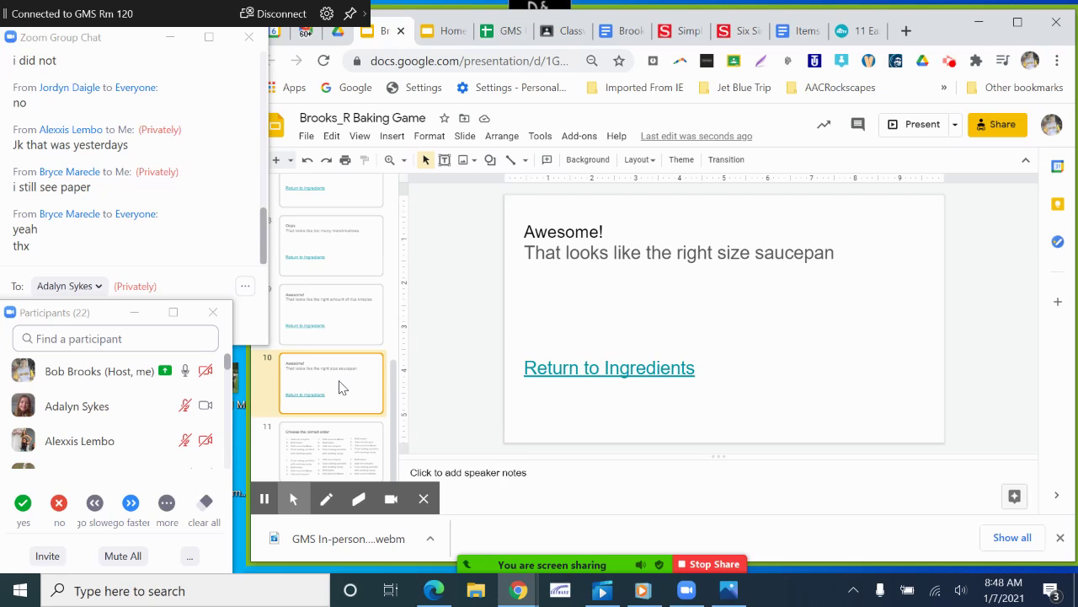
pyautogui.rightClick(341, 387)
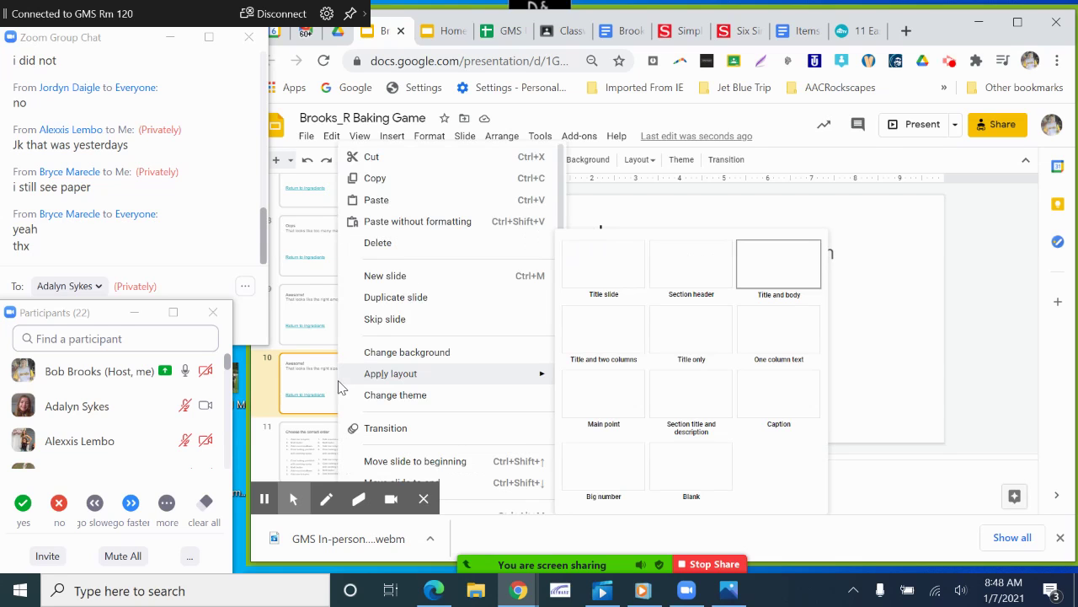
pyautogui.click(389, 299)
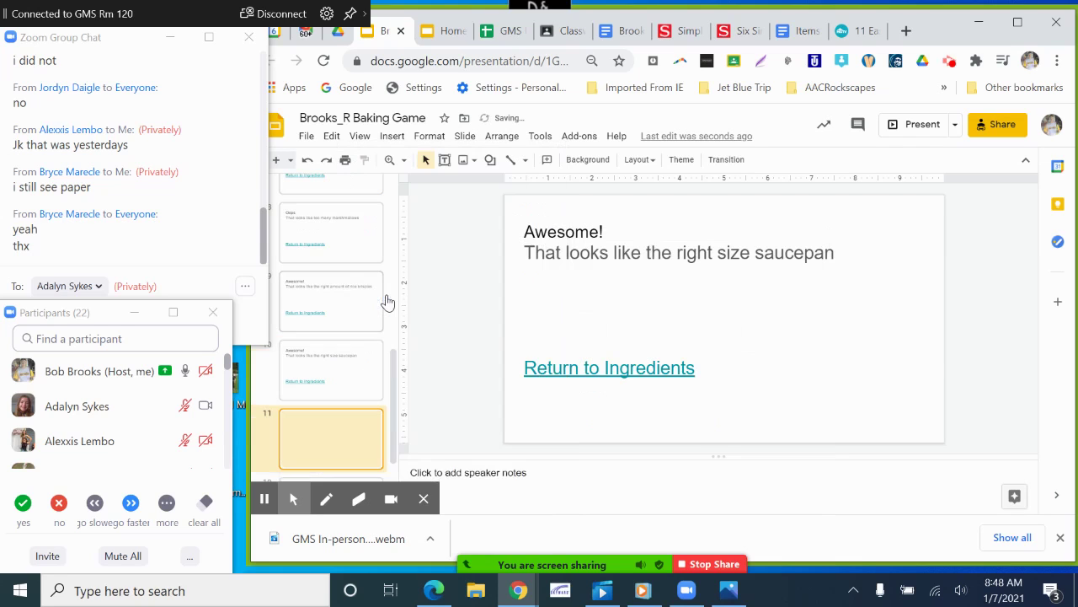
pyautogui.click(341, 383)
pyautogui.click(345, 438)
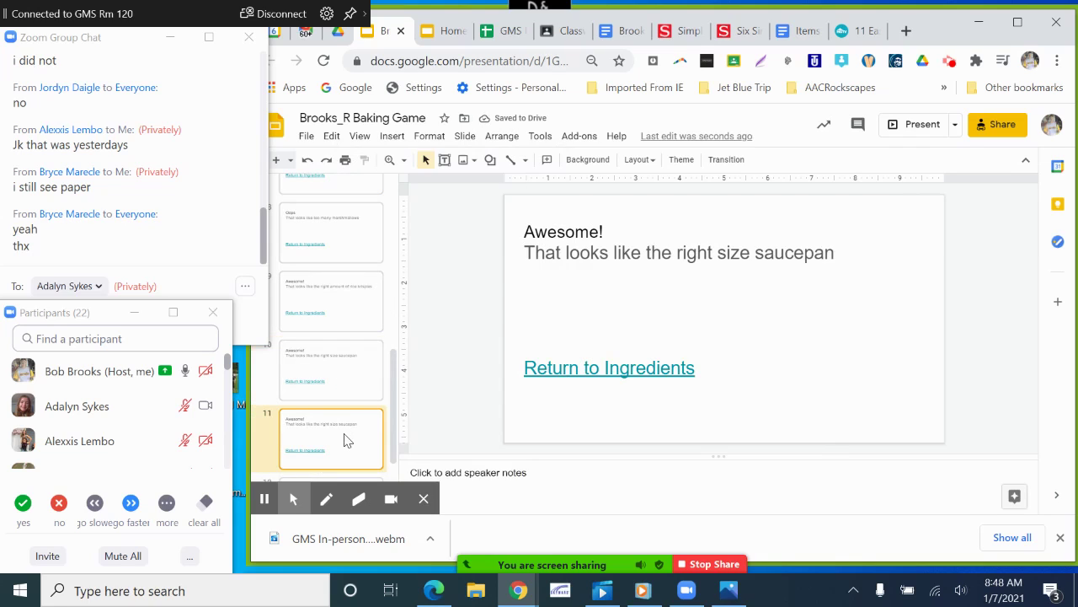
pyautogui.click(354, 388)
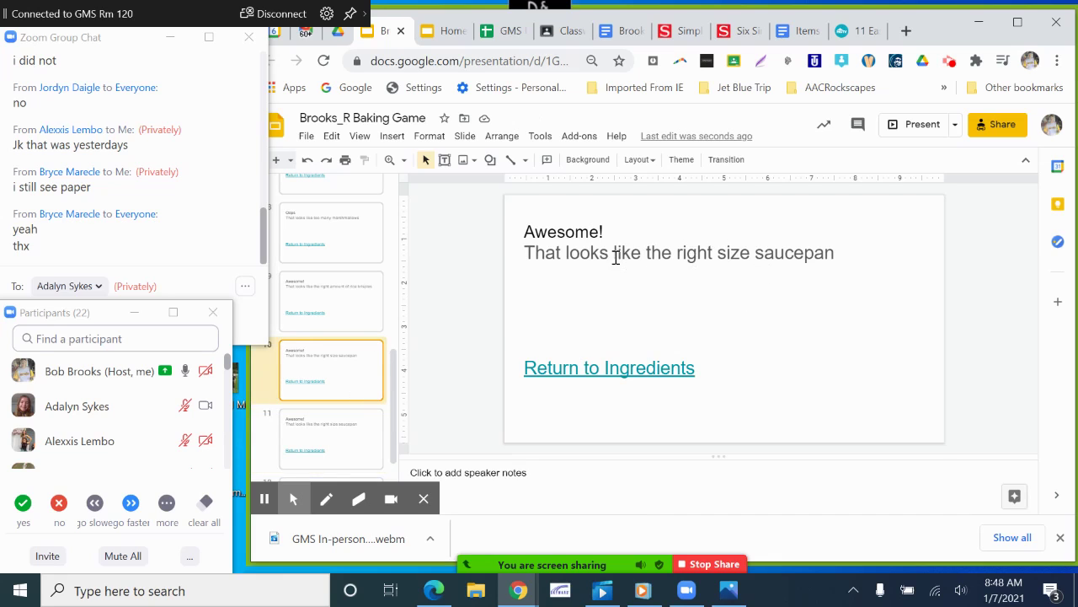
# Step: Change the feedback on slide 10 to "Oops!" with the message "That looks like that saucepan is too small."
pyautogui.doubleClick(574, 231)
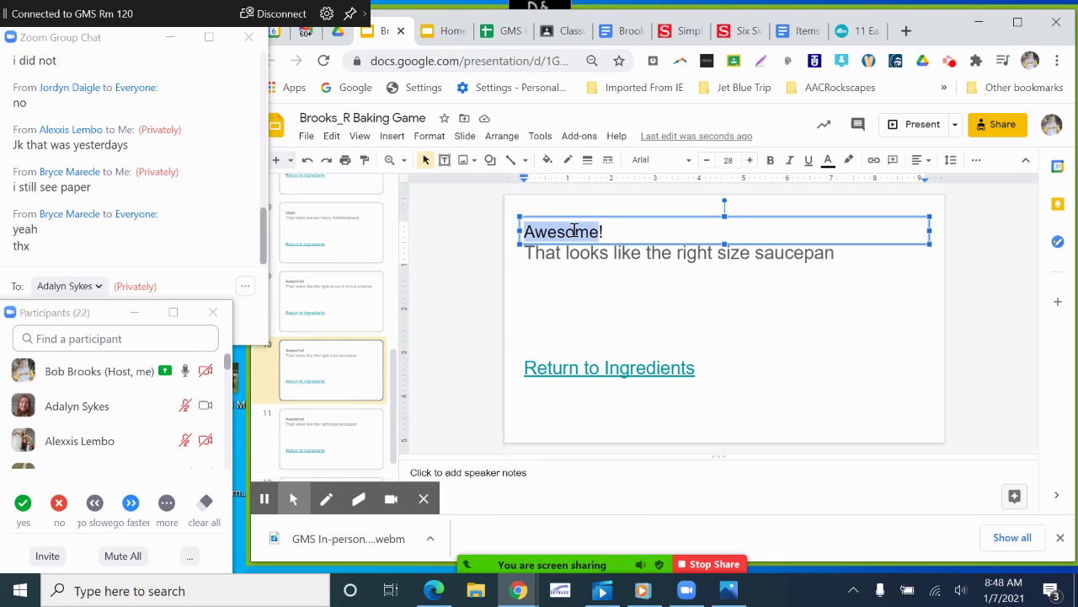
pyautogui.write('Oops!')
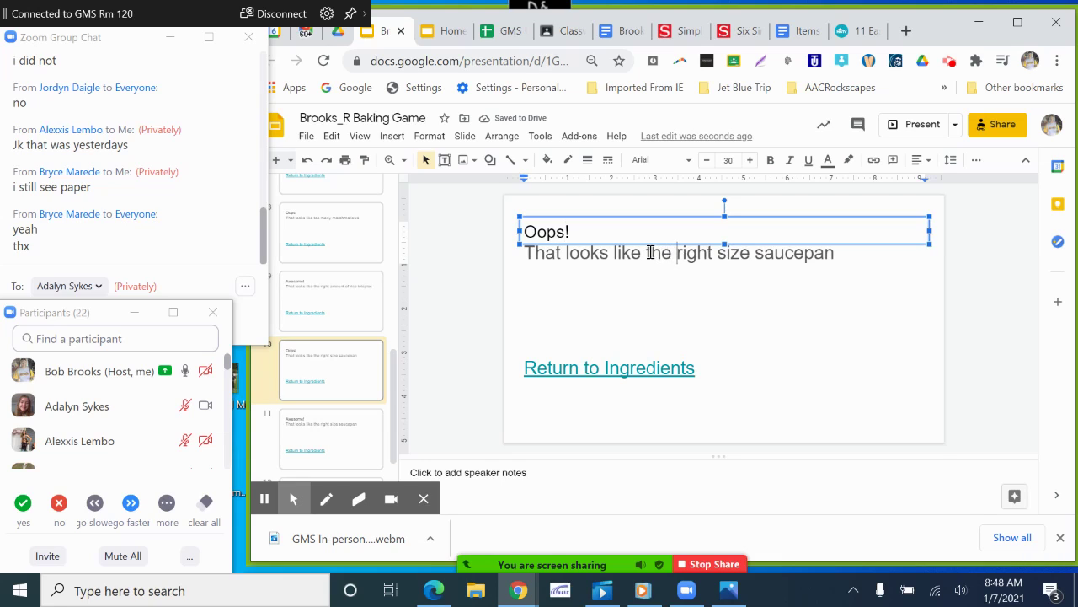
pyautogui.hotkey('ctrl', 'shift', '.')
pyautogui.hotkey('ctrl', 'shift', '.')
pyautogui.moveTo(665, 253); pyautogui.dragTo(845, 255)
pyautogui.write('at saucepan is too ma')
pyautogui.press('BackSpace')
pyautogui.press('BackSpace')
pyautogui.write('small.')
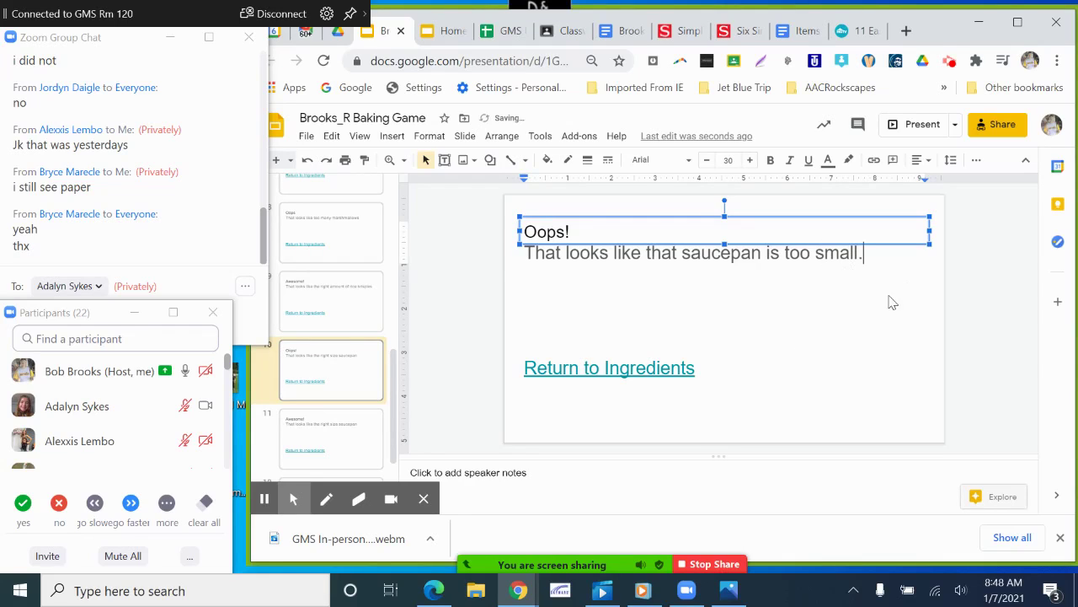
pyautogui.click(661, 376)
pyautogui.press('Escape')
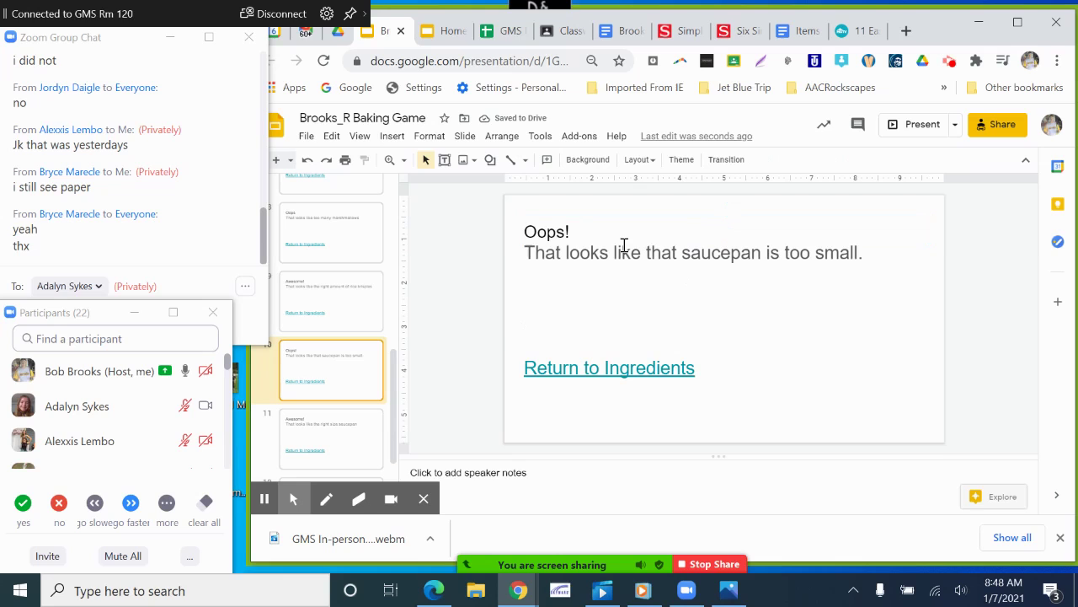
# Step: Duplicate the too-small saucepan slide and change "small" to "LARGE" in the copy's message
pyautogui.rightClick(318, 371)
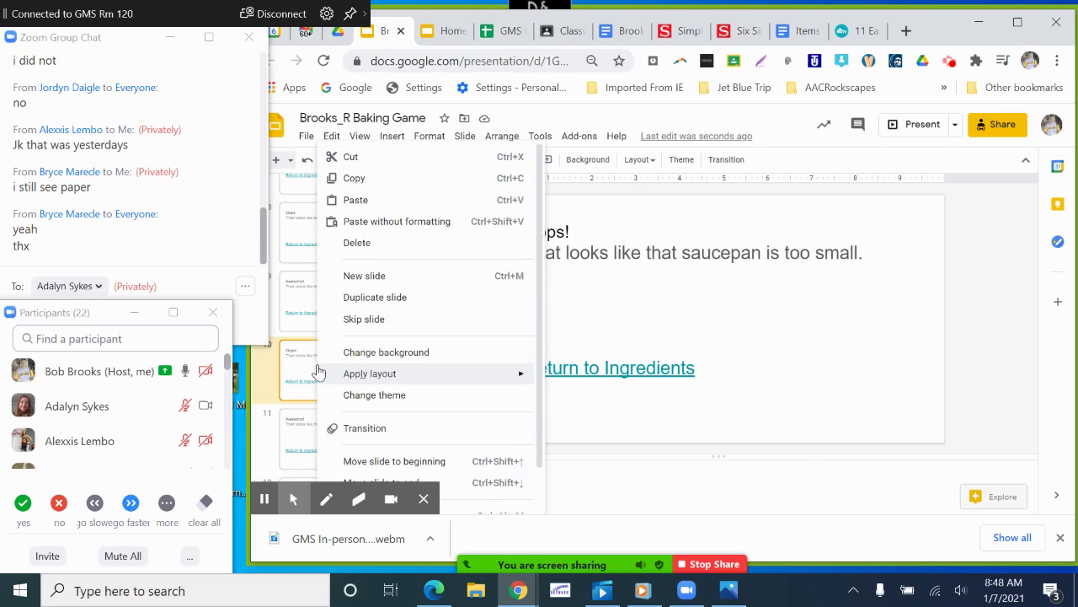
pyautogui.click(380, 299)
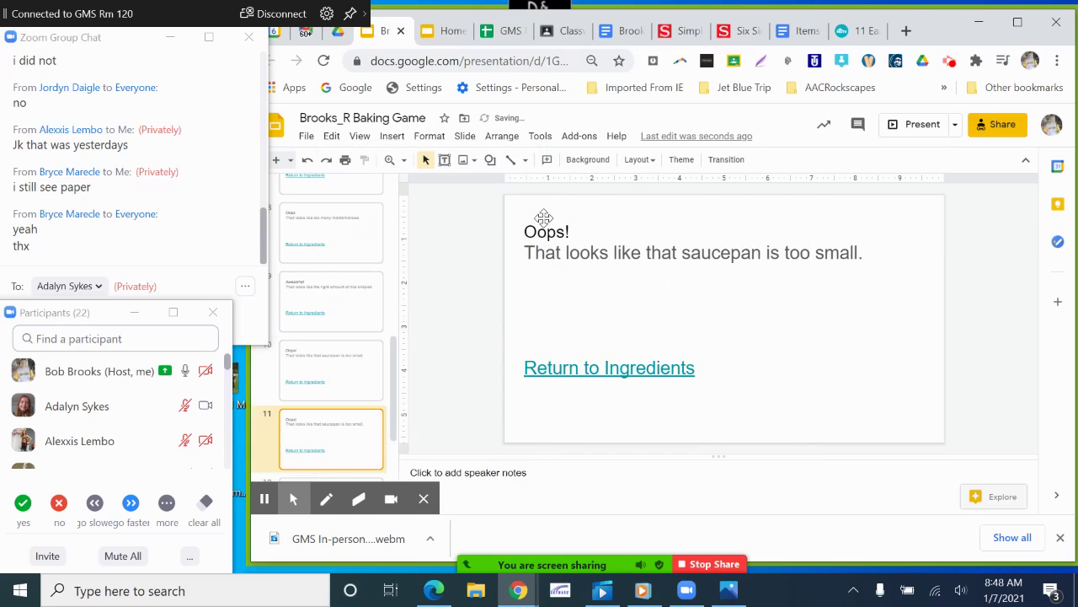
pyautogui.doubleClick(828, 252)
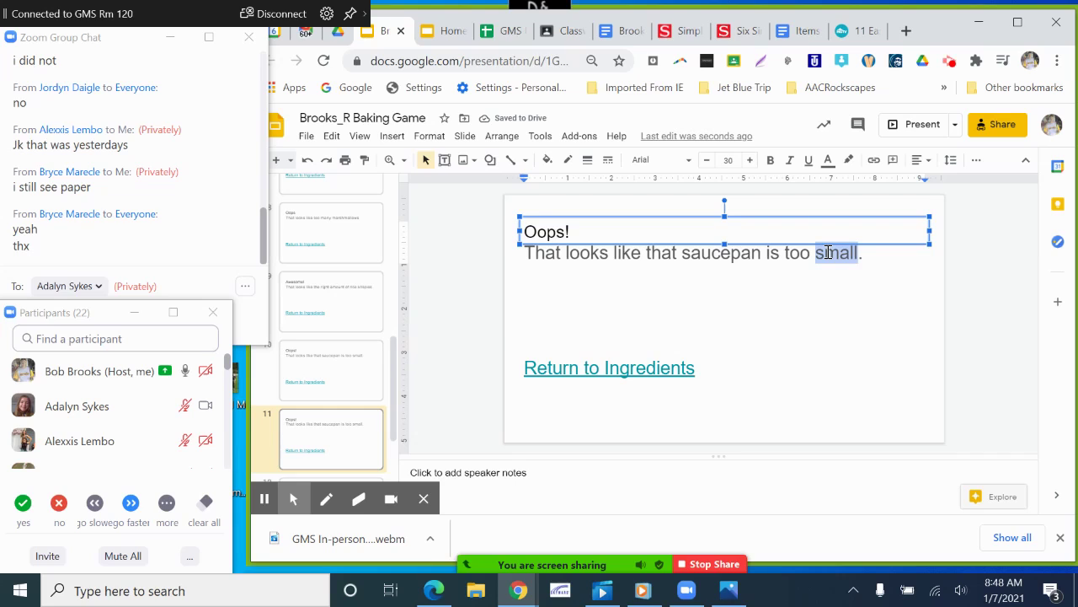
pyautogui.write('LARGE')
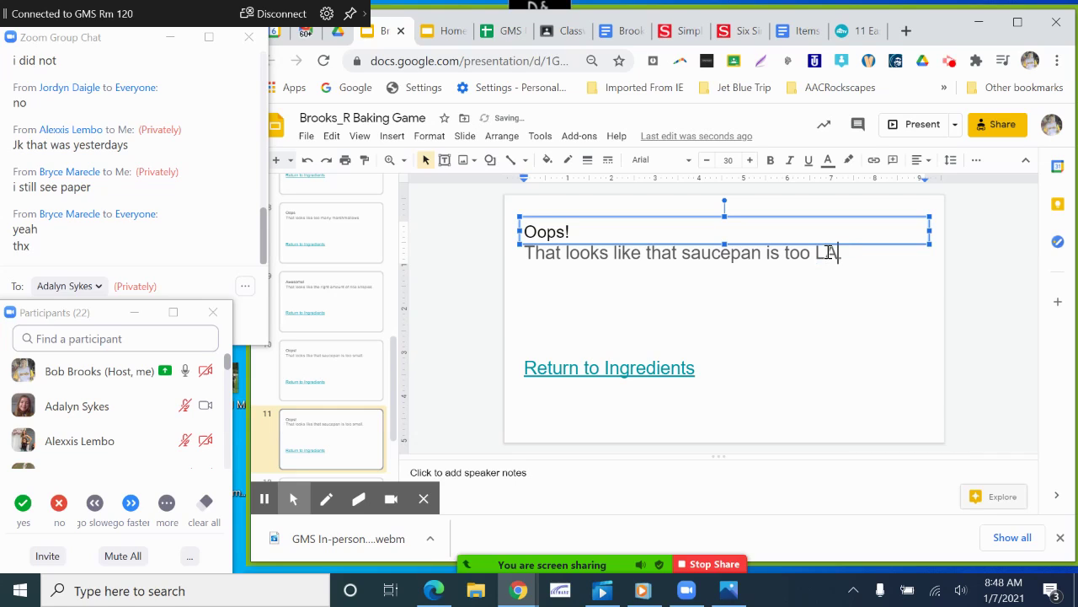
pyautogui.write('.')
pyautogui.click(824, 294)
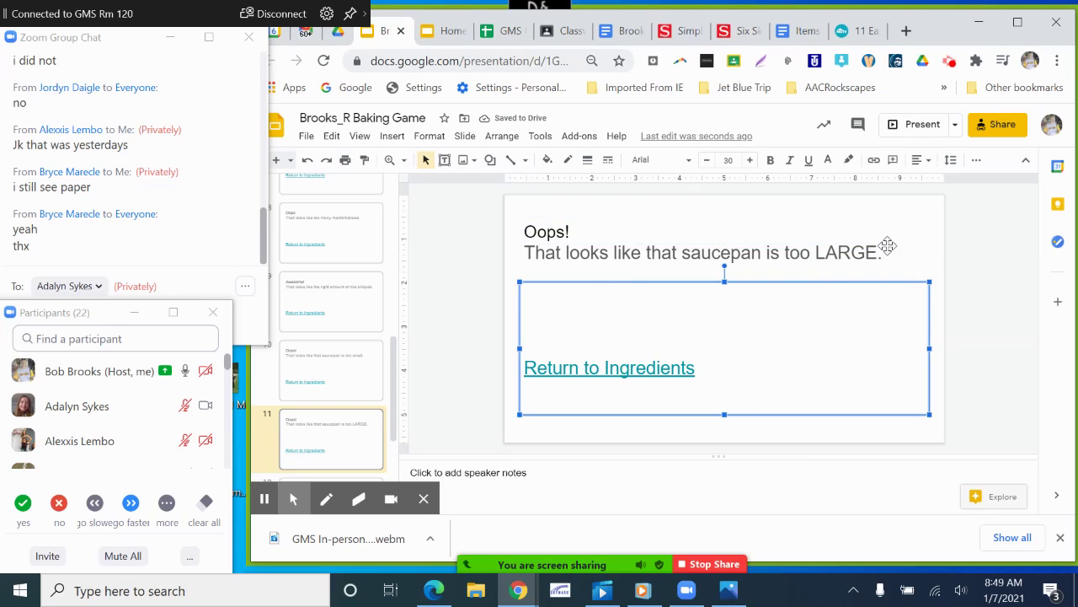
# Step: Add the line "Who wants to wash a larger pan?" below the too-large saucepan message on slide 11
pyautogui.click(877, 253)
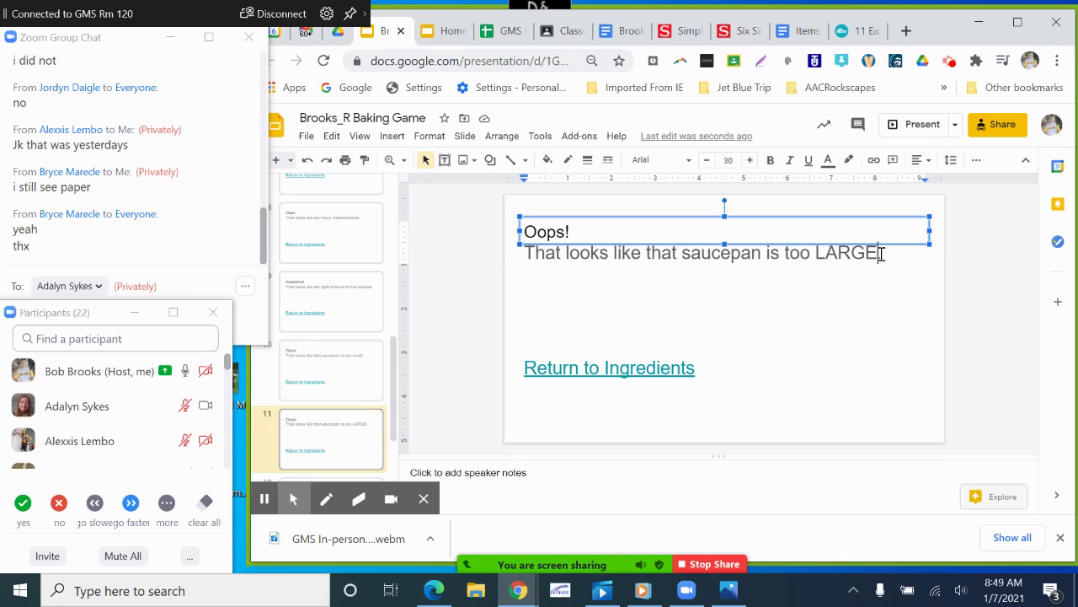
pyautogui.press('Return')
pyautogui.write('Who wants to wash a larger pan?')
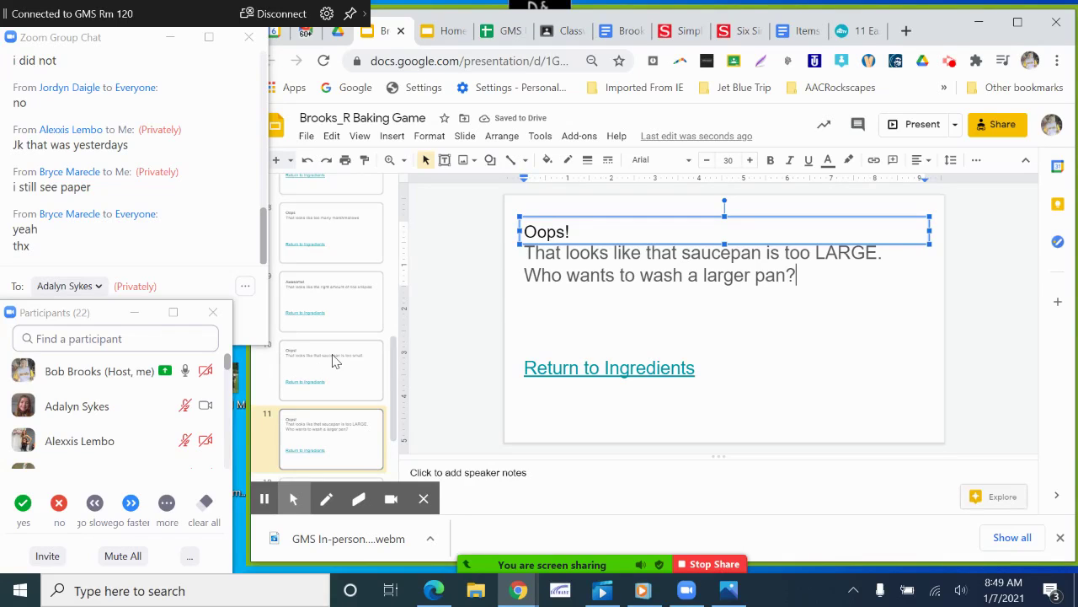
# Step: Review the too-small, too-large and right-size saucepan feedback on slides 10, 11 and 12
pyautogui.click(335, 360)
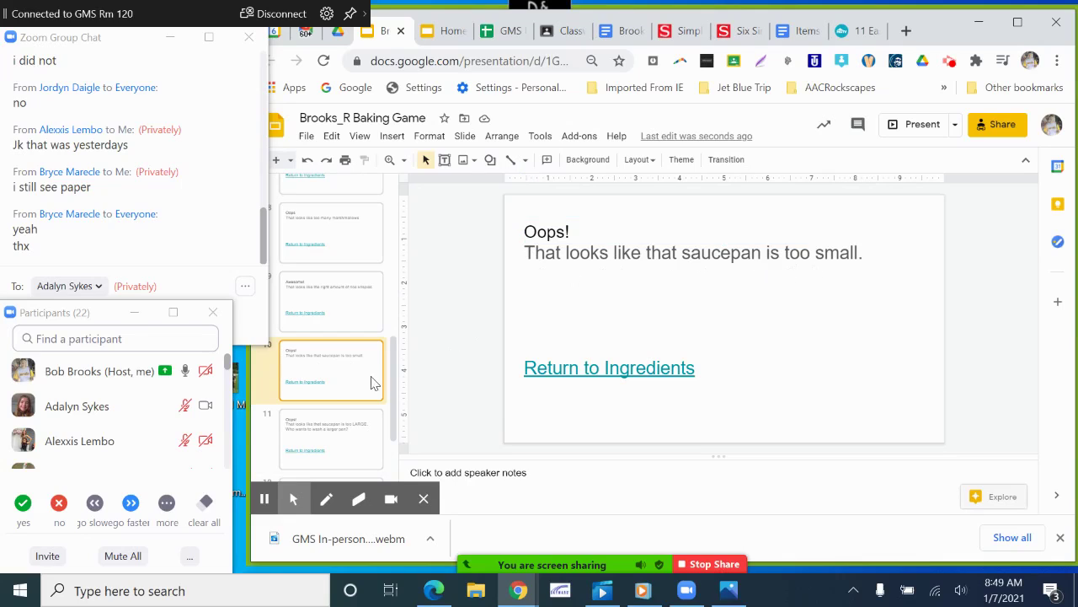
pyautogui.click(329, 421)
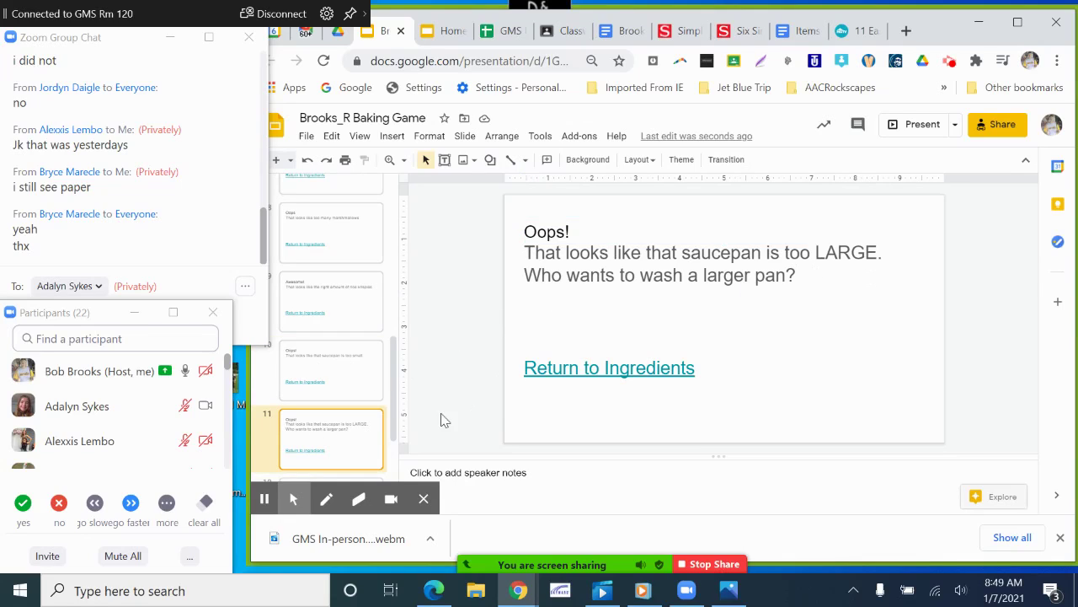
pyautogui.scroll(-1, 358, 437)
pyautogui.click(346, 427)
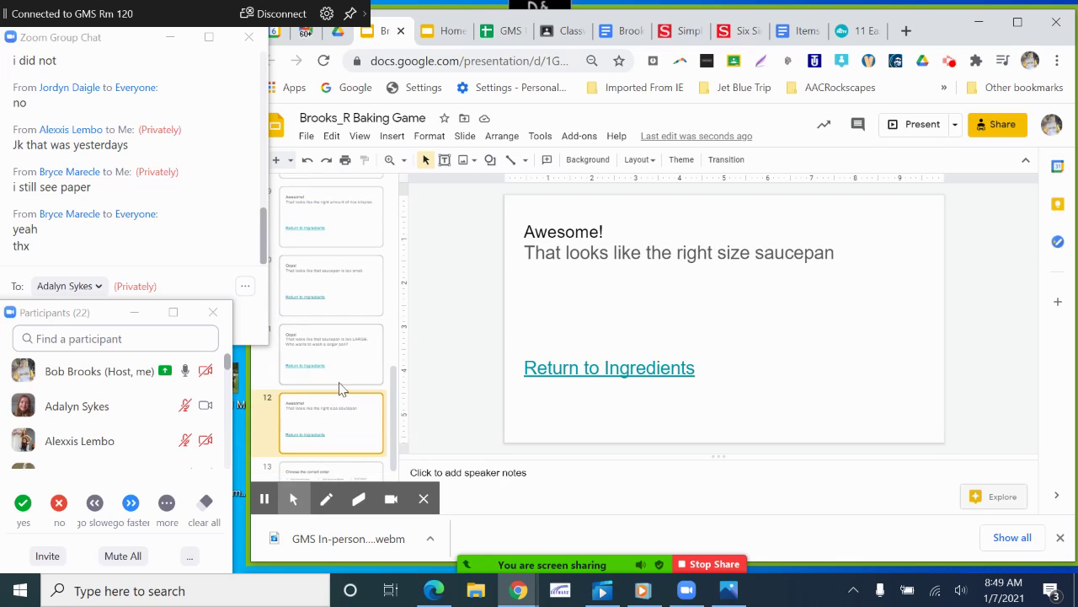
# Step: Link the "Small saucepan" text on the ingredients slide to slide 10, the too-small saucepan feedback
pyautogui.scroll(8, 349, 390)
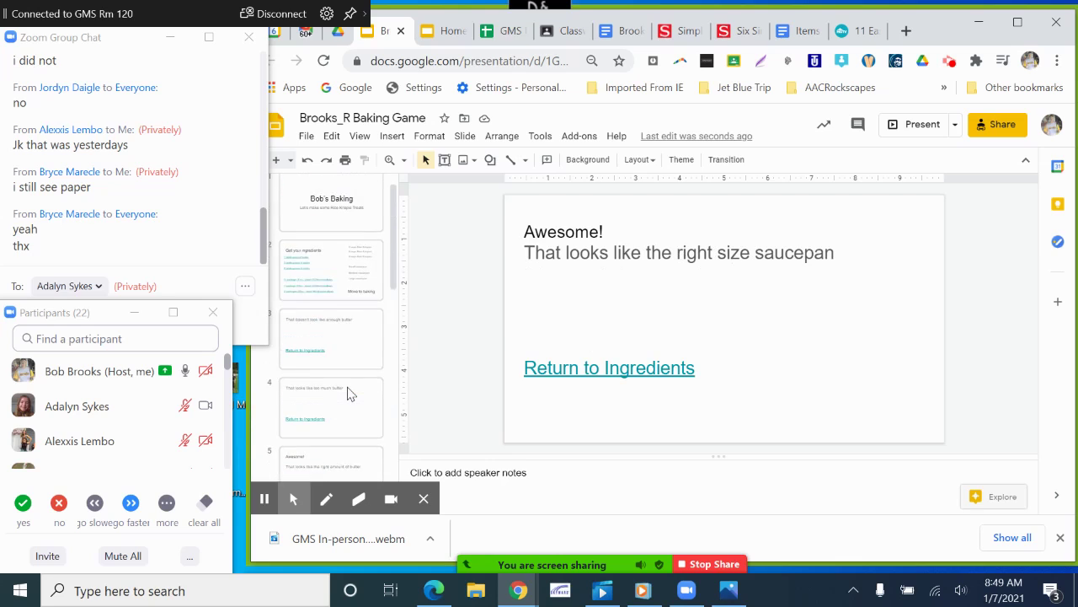
pyautogui.click(331, 284)
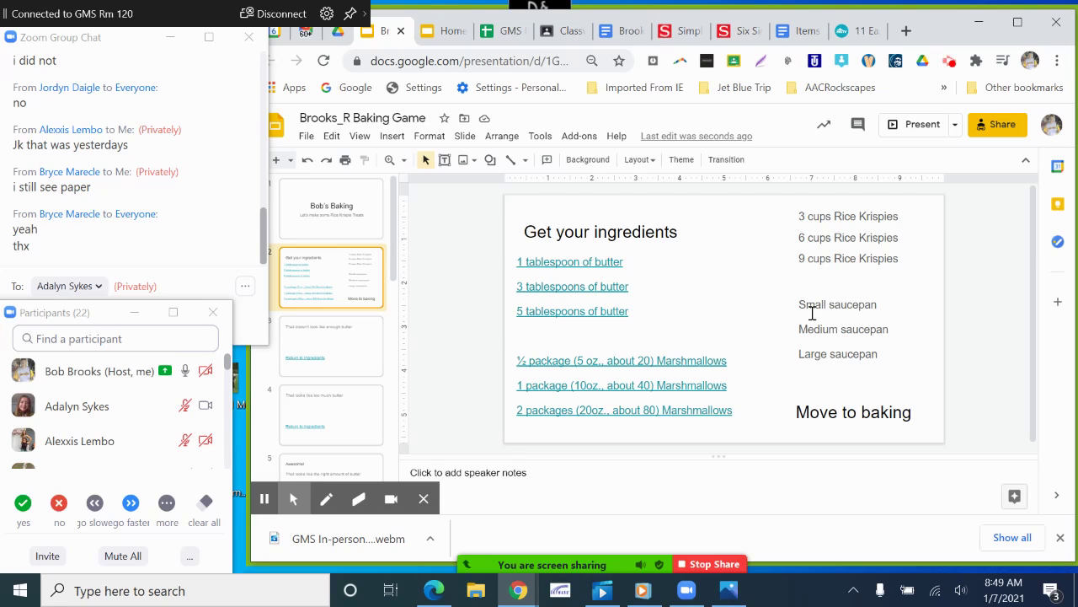
pyautogui.click(876, 307)
pyautogui.moveTo(879, 305); pyautogui.dragTo(795, 305)
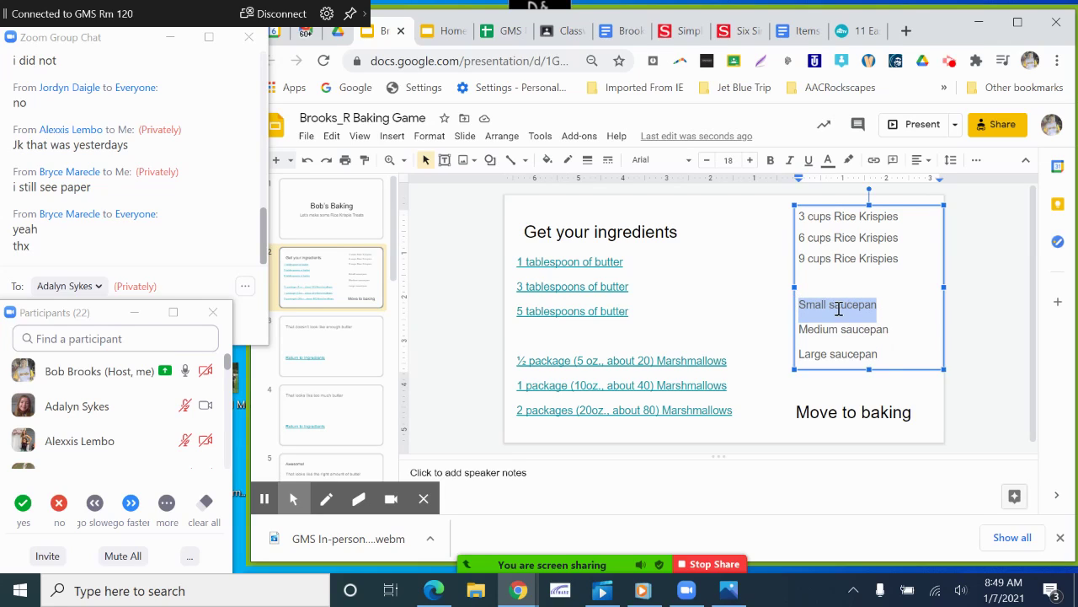
pyautogui.hotkey('ctrl', 'k')
pyautogui.rightClick(838, 308)
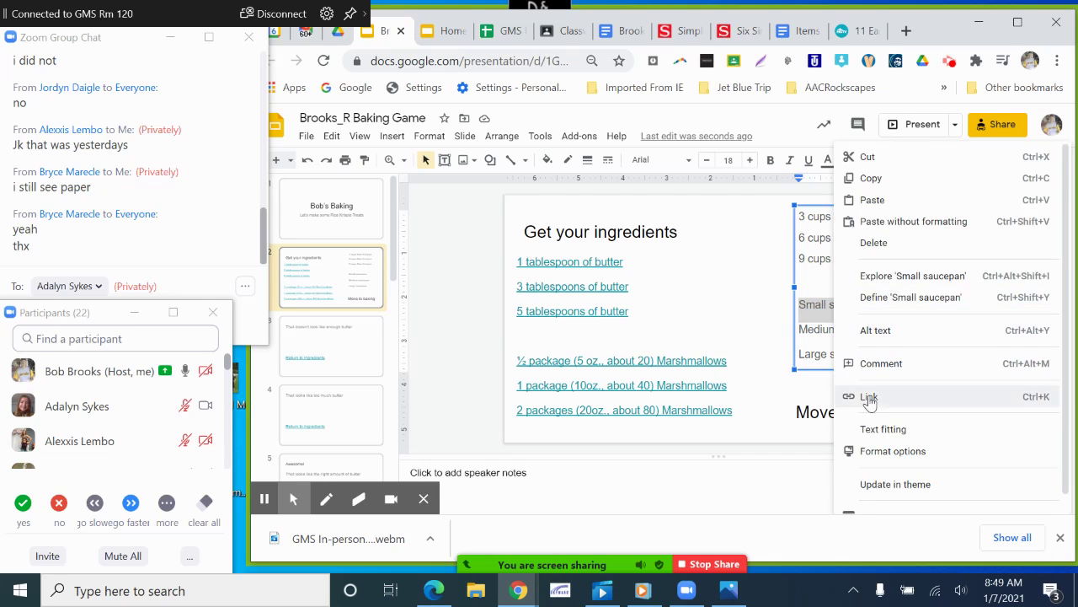
pyautogui.press('ctrl')
pyautogui.press('ctrl')
pyautogui.click(869, 401)
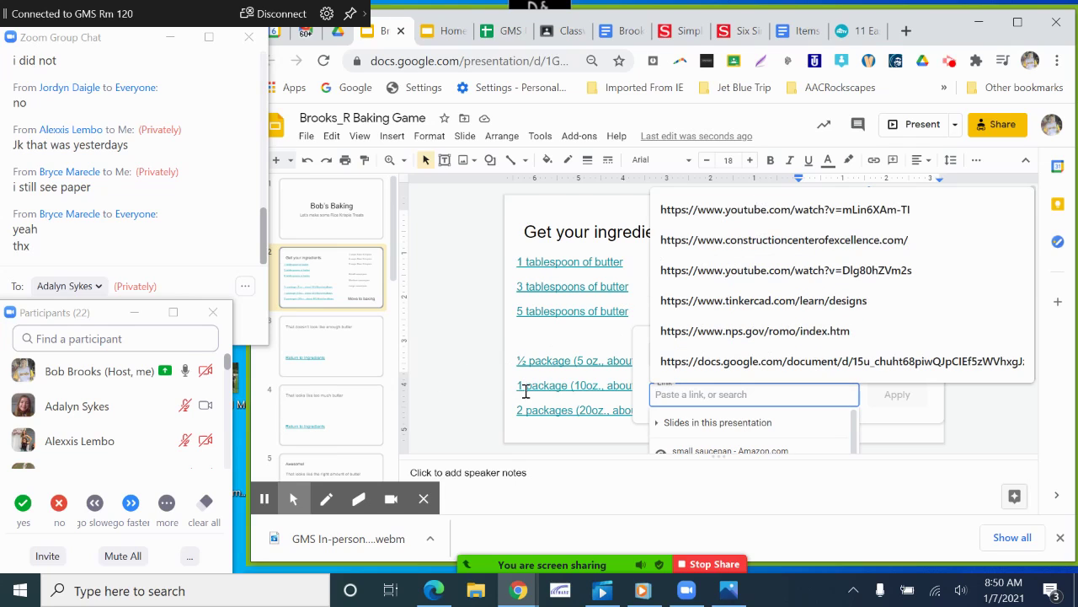
pyautogui.click(716, 426)
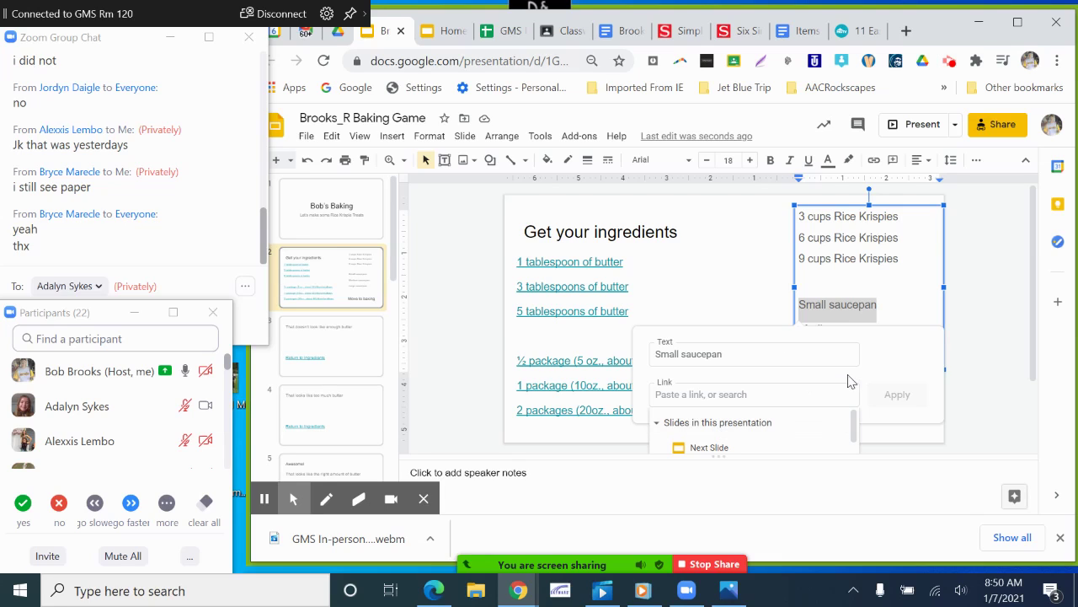
pyautogui.scroll(-2, 786, 432)
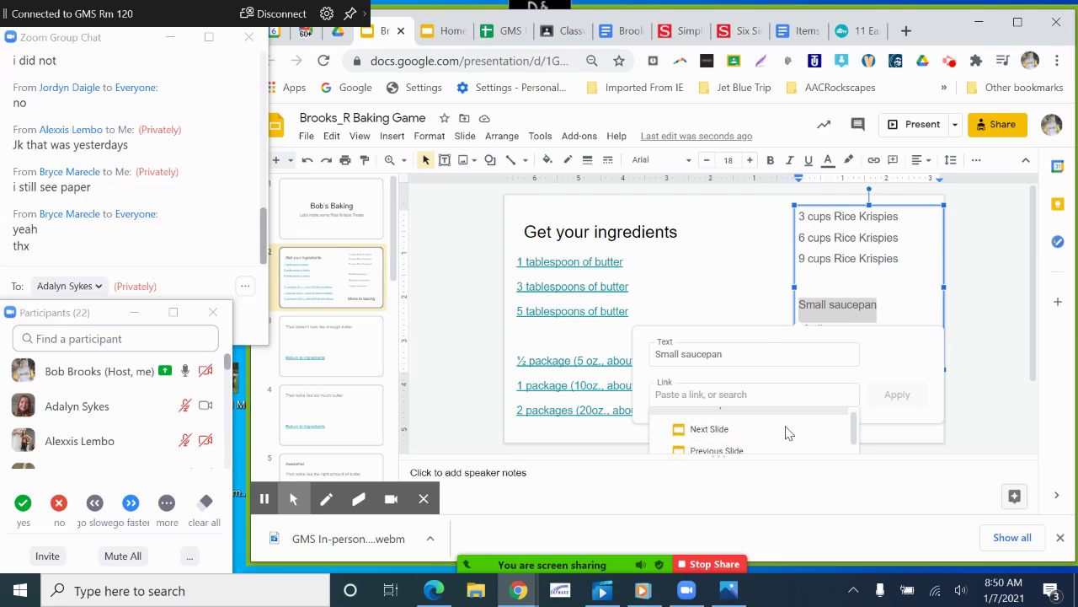
pyautogui.scroll(-3, 782, 428)
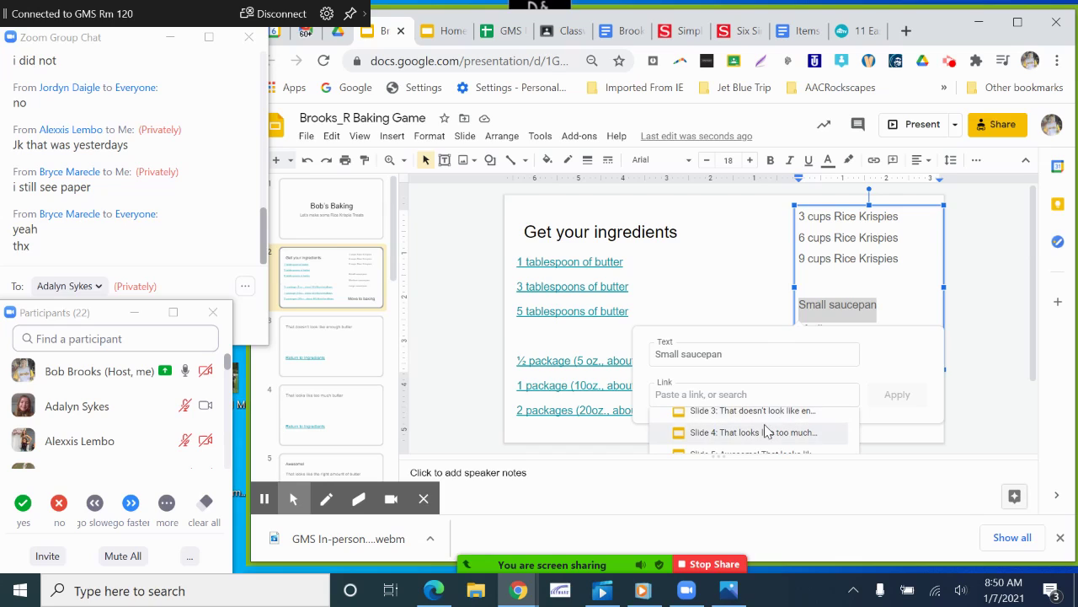
pyautogui.scroll(-3, 767, 430)
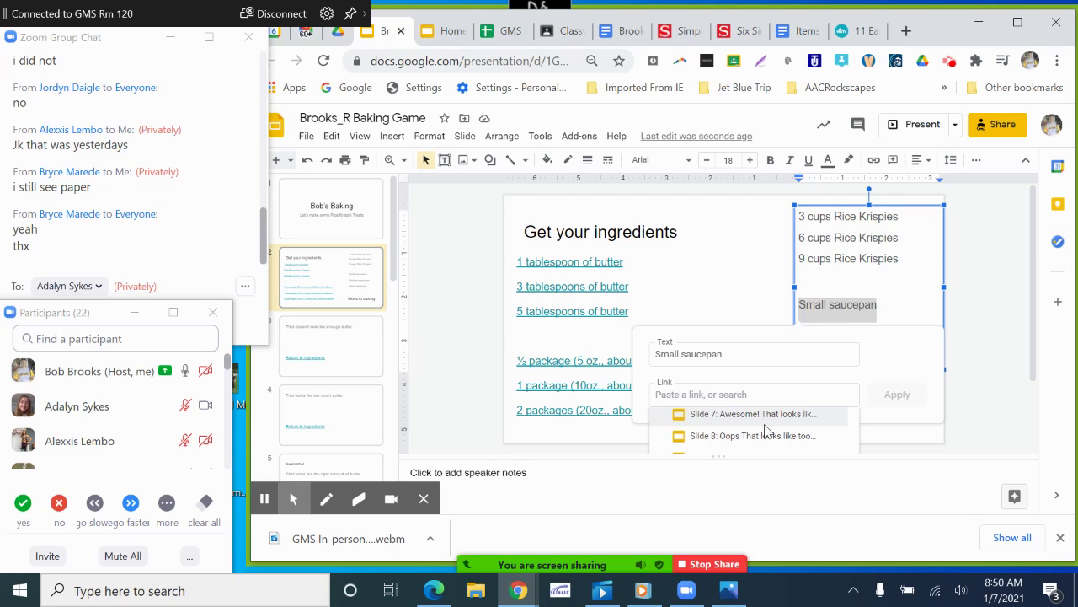
pyautogui.scroll(-6, 335, 348)
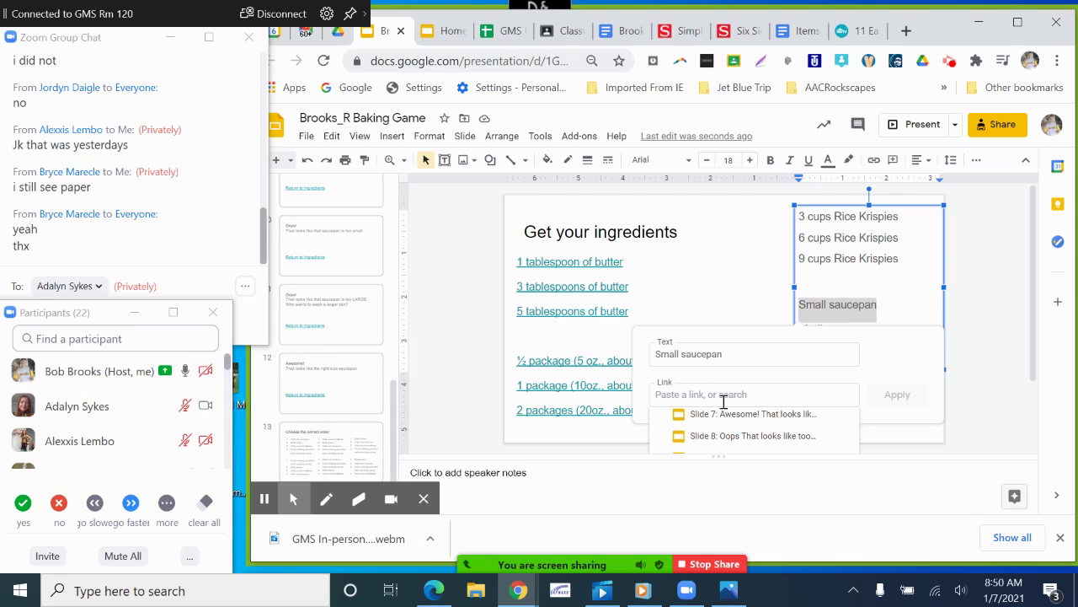
pyautogui.scroll(-2, 730, 426)
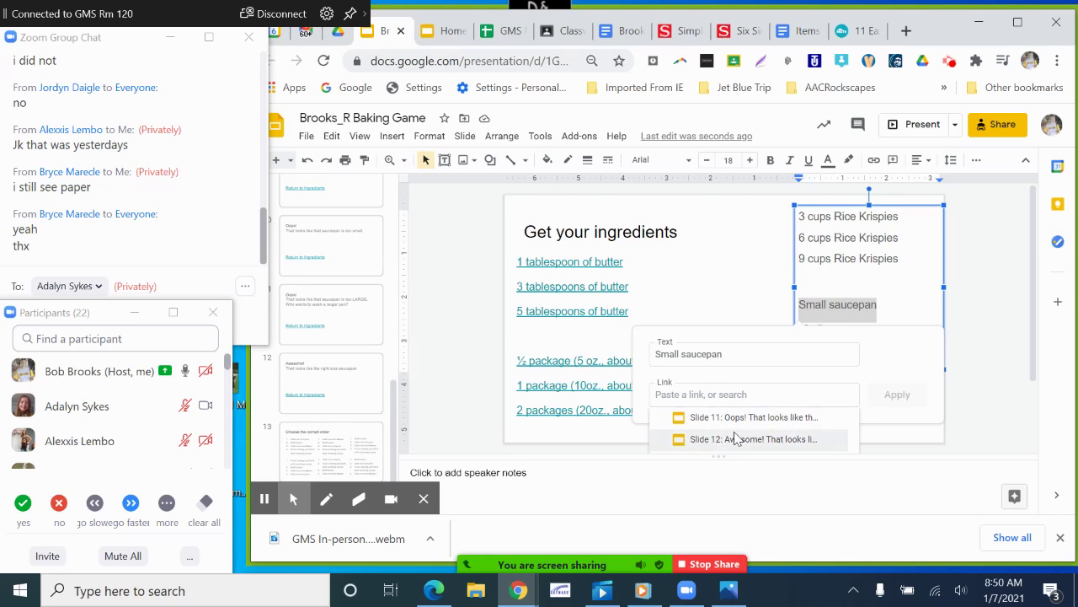
pyautogui.scroll(2, 724, 443)
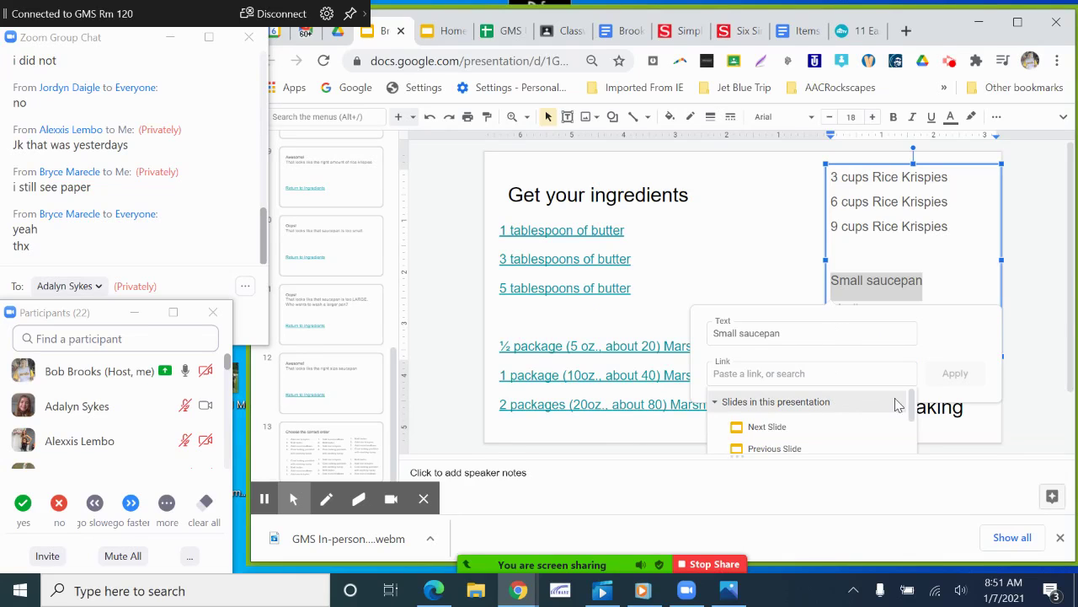
pyautogui.scroll(-3, 831, 414)
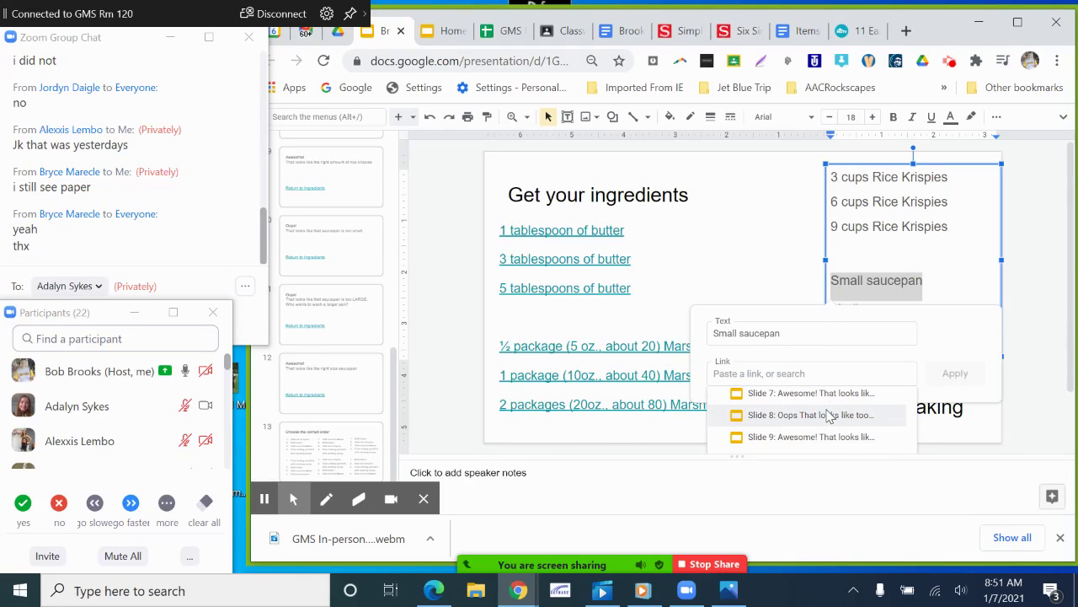
pyautogui.scroll(-2, 838, 415)
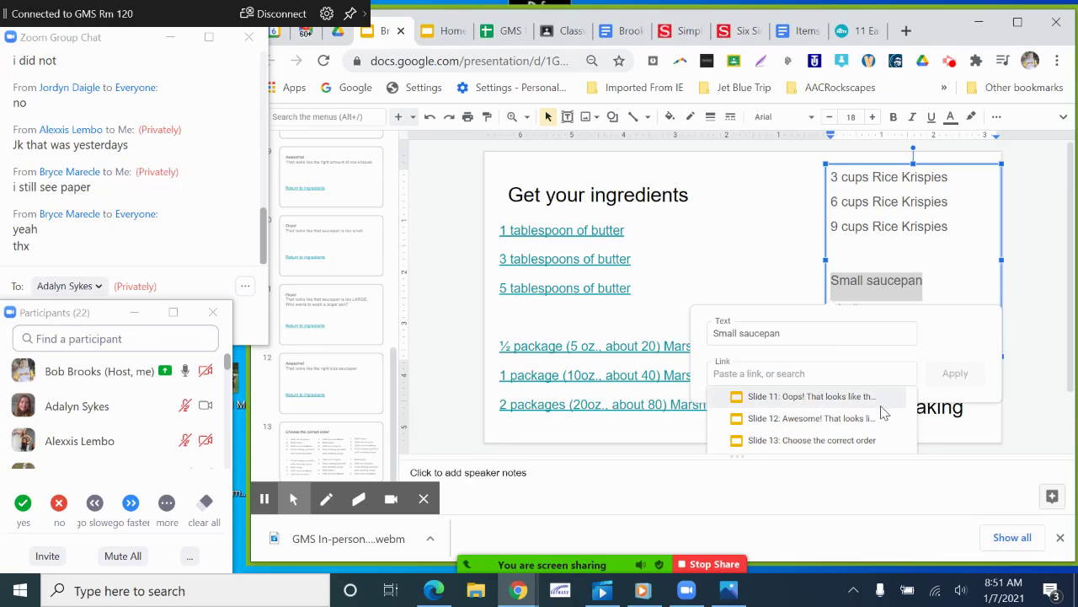
pyautogui.scroll(2, 884, 421)
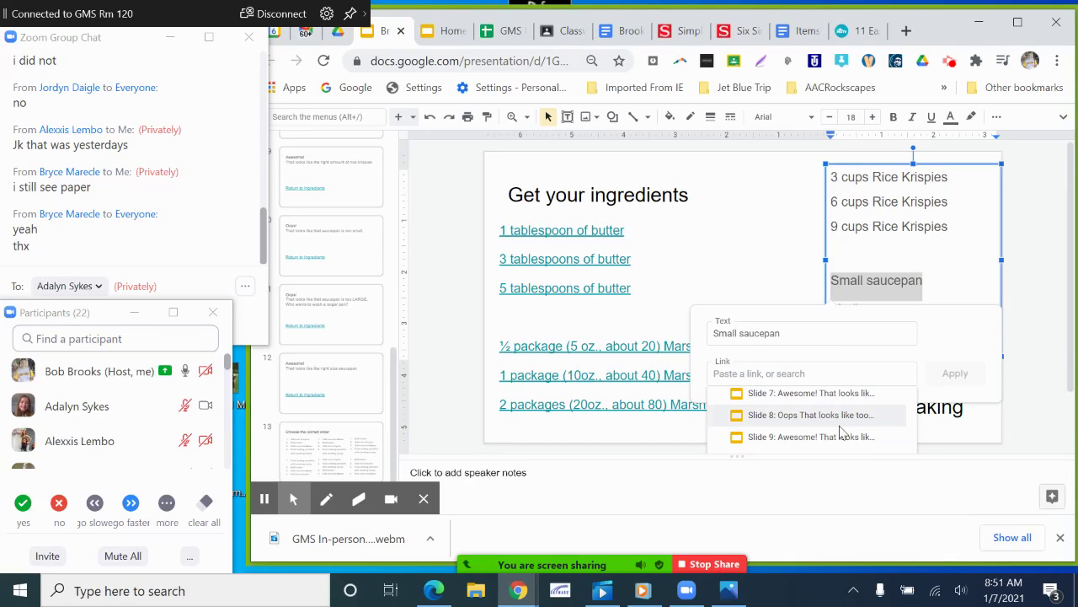
pyautogui.click(876, 458)
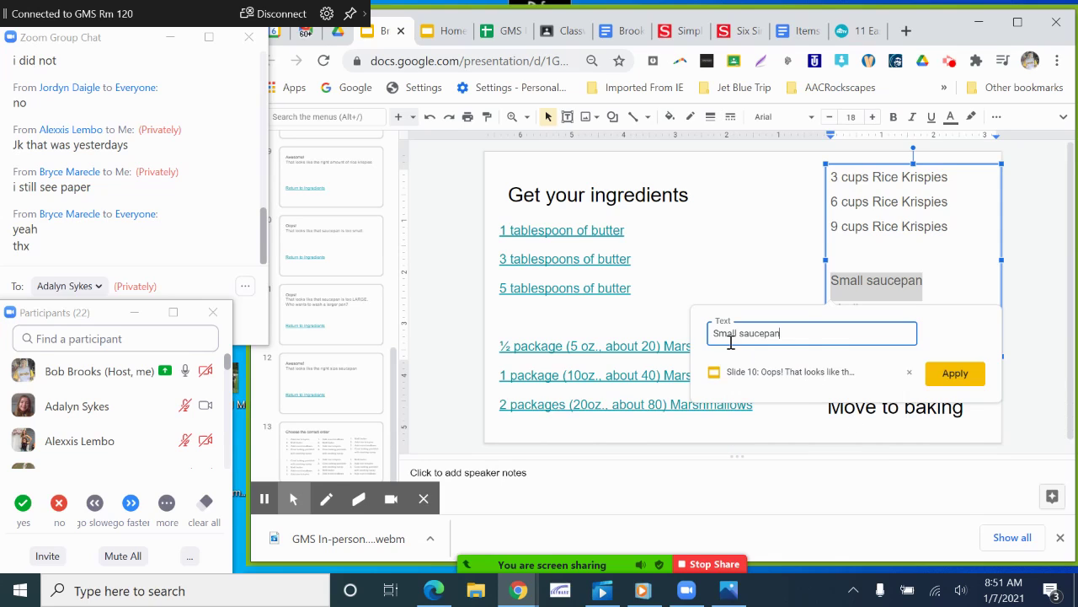
pyautogui.click(961, 375)
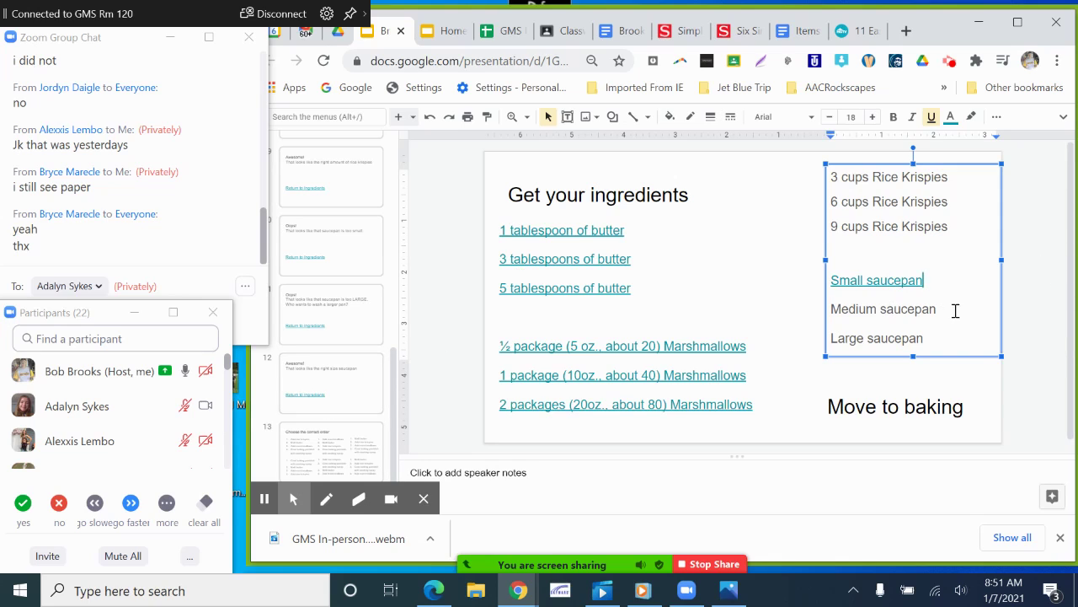
# Step: Test the "Small saucepan" link to its feedback slide and the "Return to Ingredients" link back to the ingredients slide
pyautogui.moveTo(955, 309); pyautogui.dragTo(833, 312)
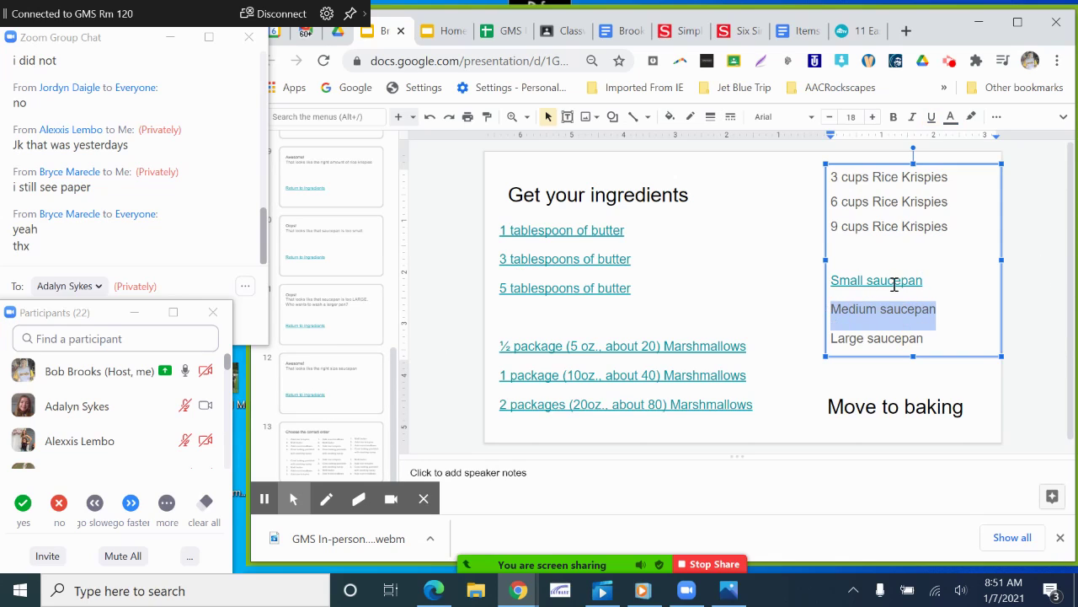
pyautogui.hotkey('ctrl', 'z')
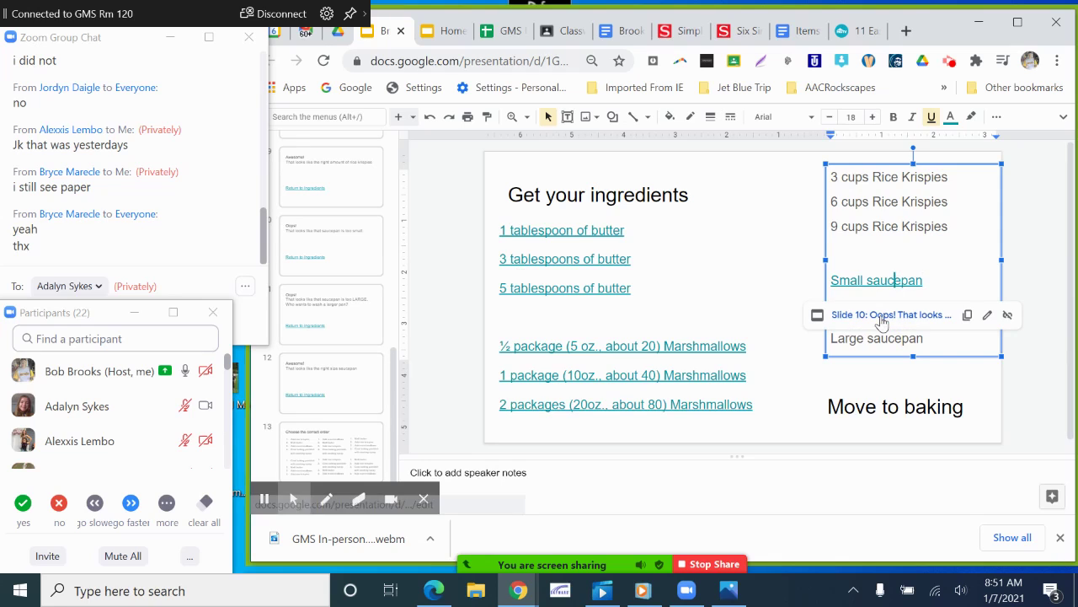
pyautogui.click(880, 315)
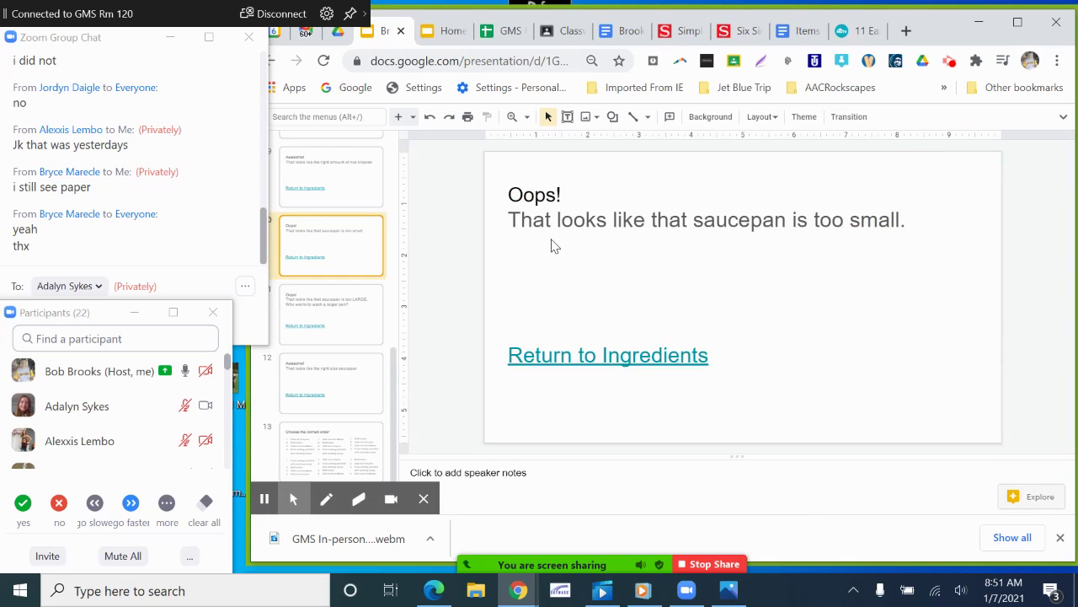
pyautogui.click(613, 357)
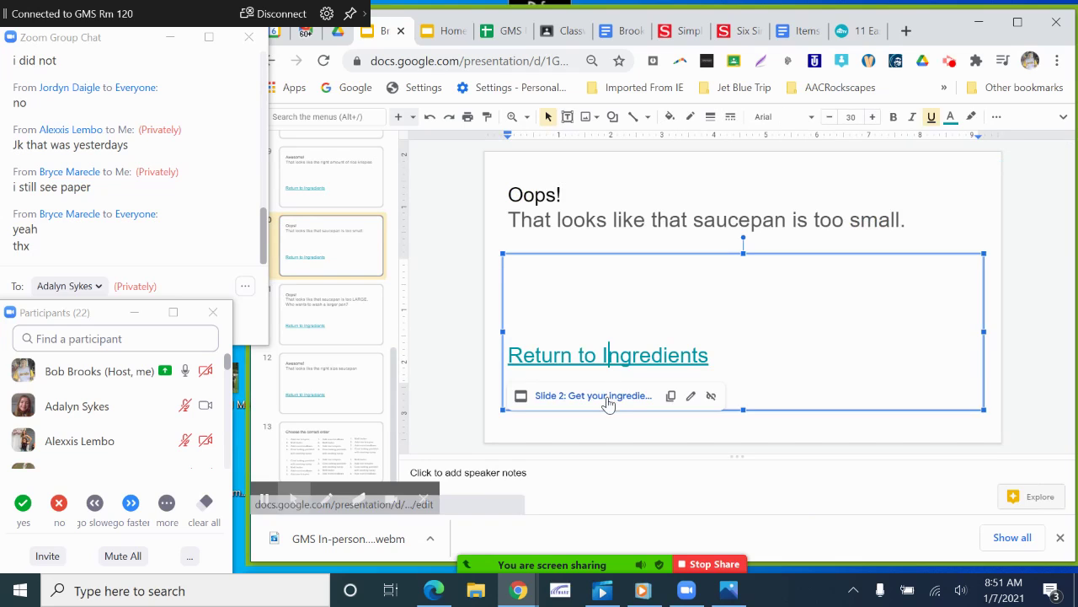
pyautogui.hotkey('alt', 'Return')
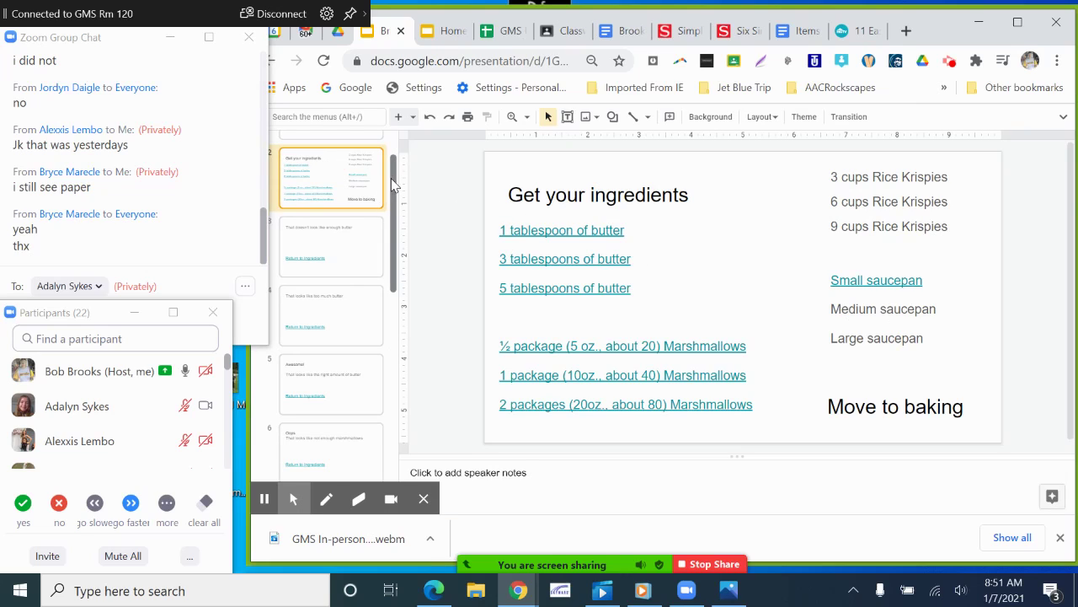
# Step: Add a new slide after the "Choose the correct order" slide and delete its title and text placeholders
pyautogui.scroll(-1, 401, 257)
pyautogui.moveTo(401, 257); pyautogui.dragTo(400, 401)
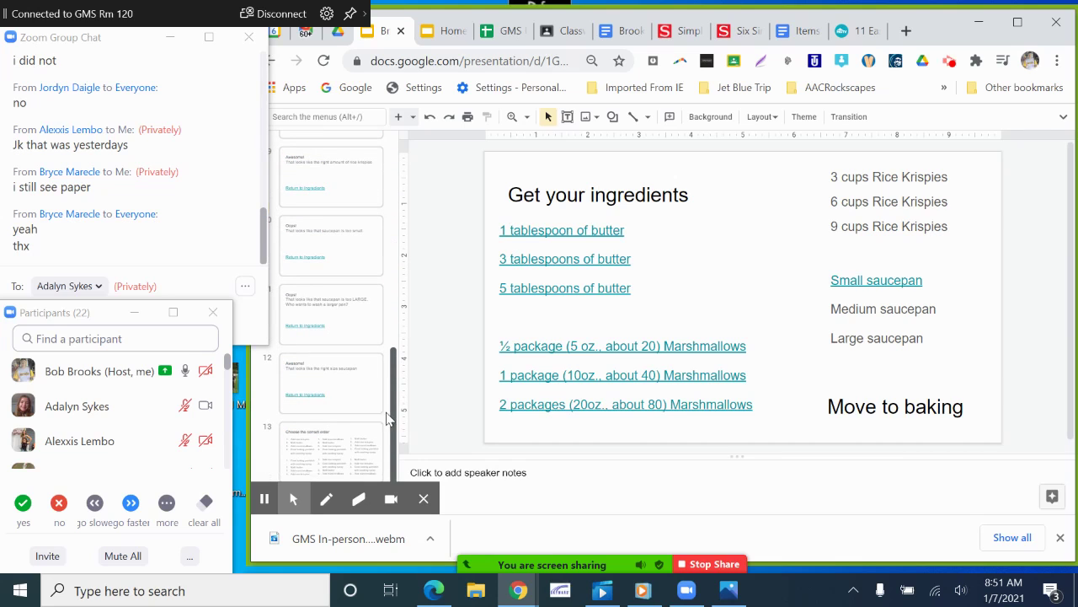
pyautogui.click(335, 447)
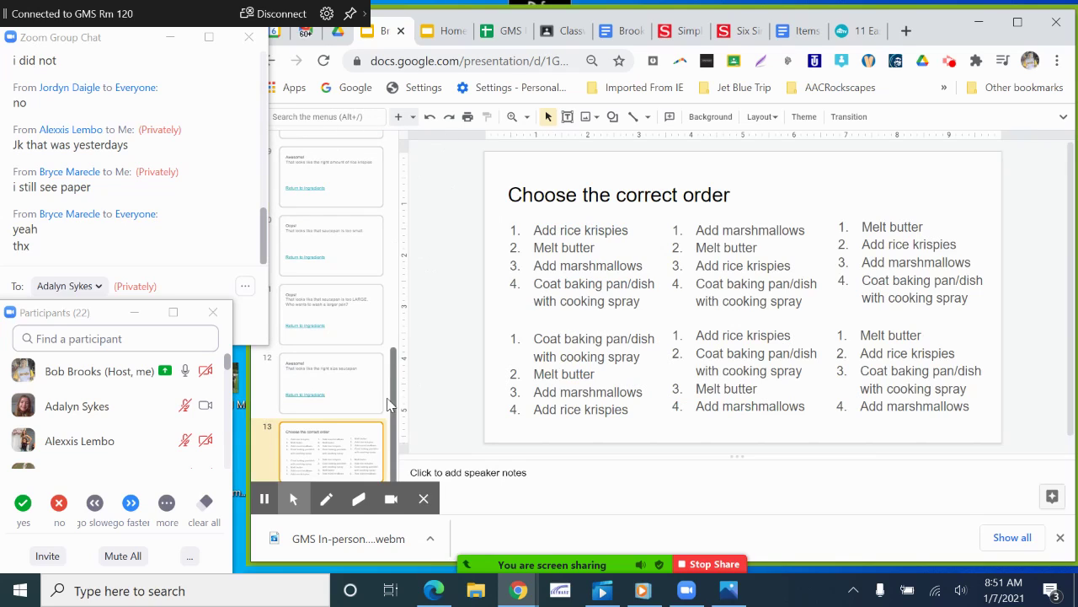
pyautogui.click(397, 118)
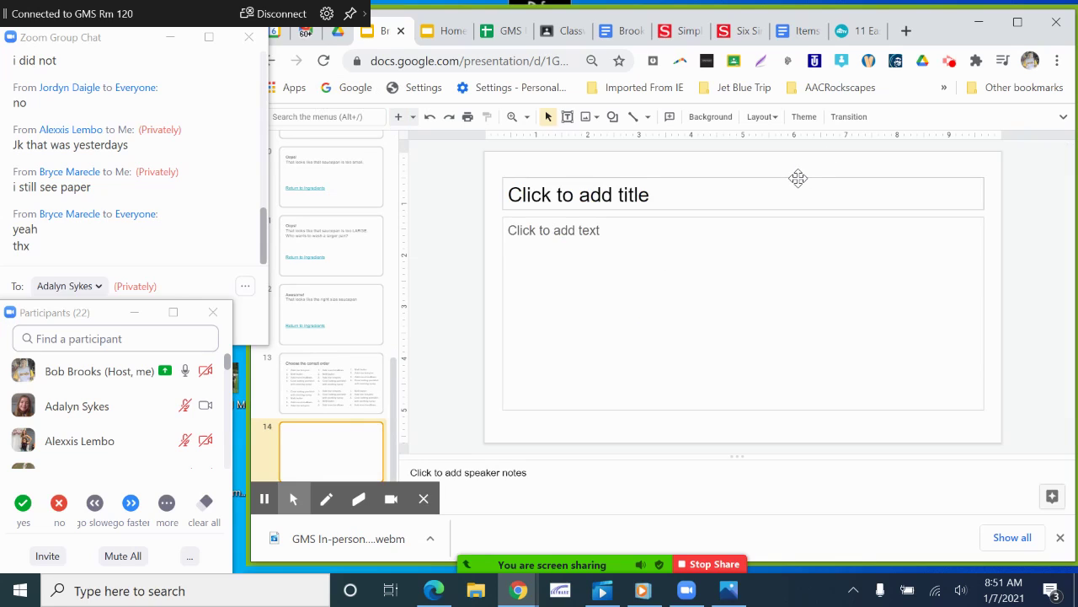
pyautogui.click(798, 177)
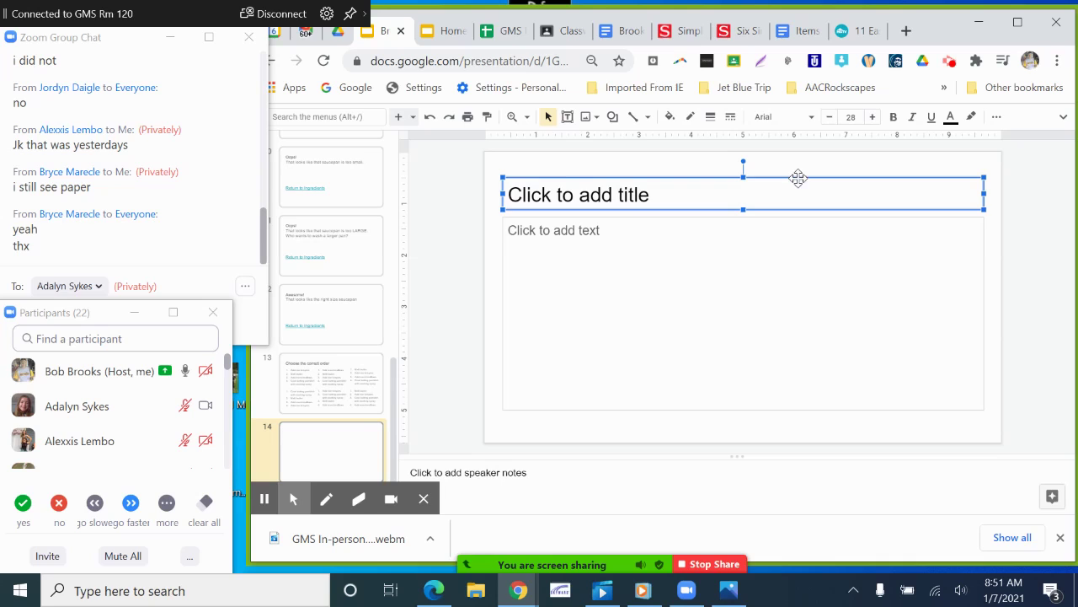
pyautogui.press('Delete')
pyautogui.click(753, 219)
pyautogui.press('Delete')
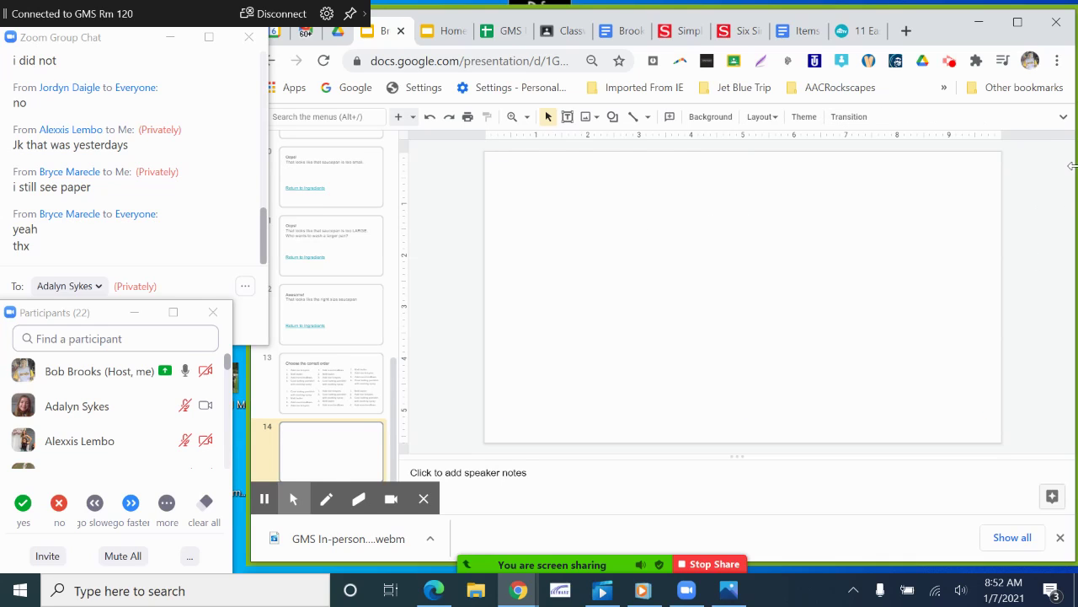
# Step: Search the web for "bedroom" images and insert the picture of the messy bedroom with the lamp on slide 14
pyautogui.click(1063, 116)
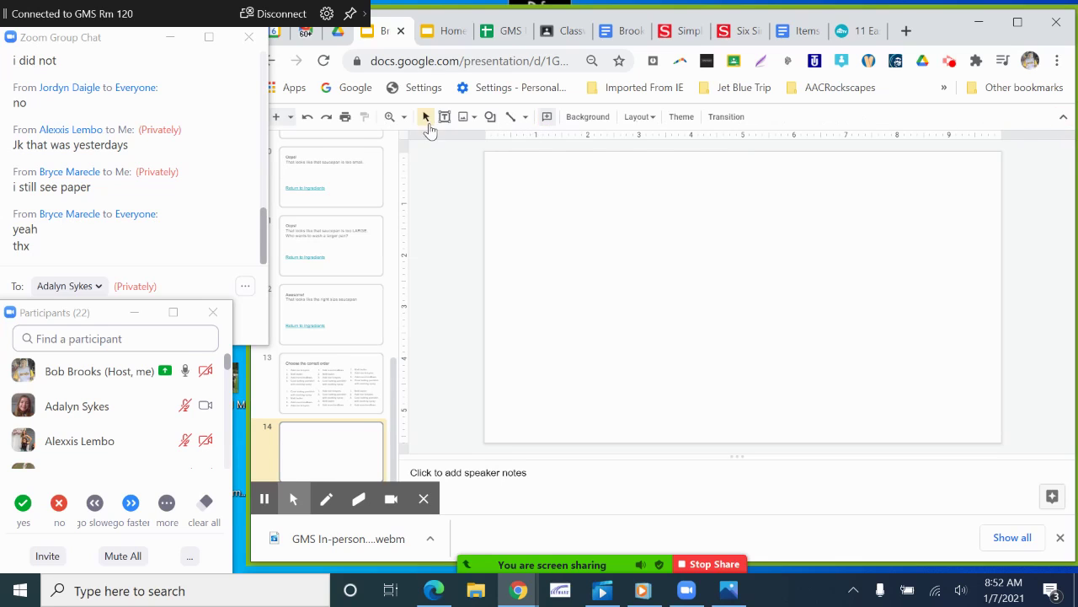
pyautogui.click(392, 136)
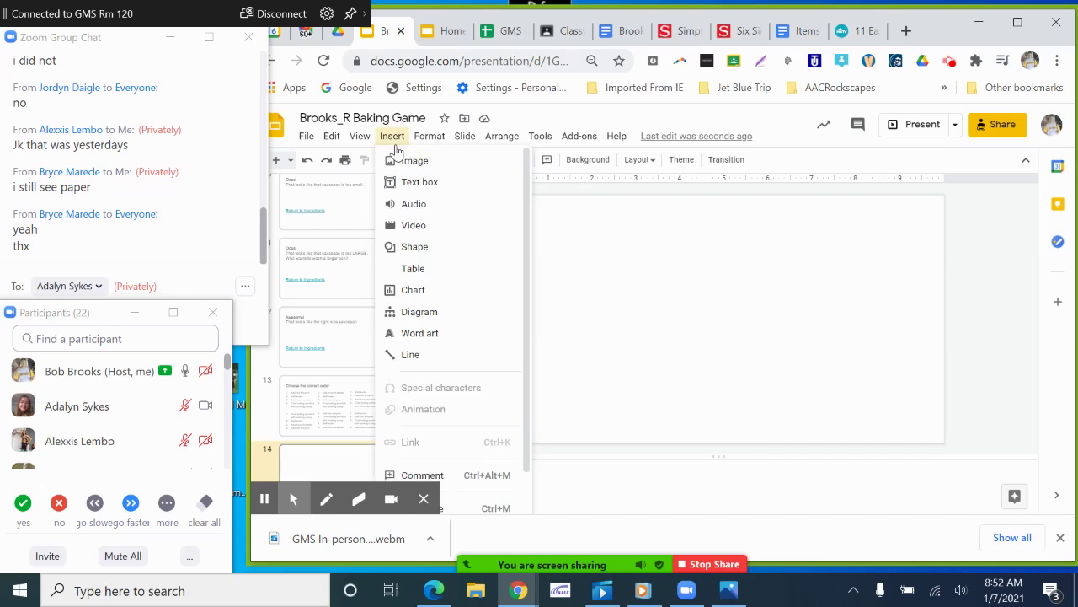
pyautogui.moveTo(411, 169)
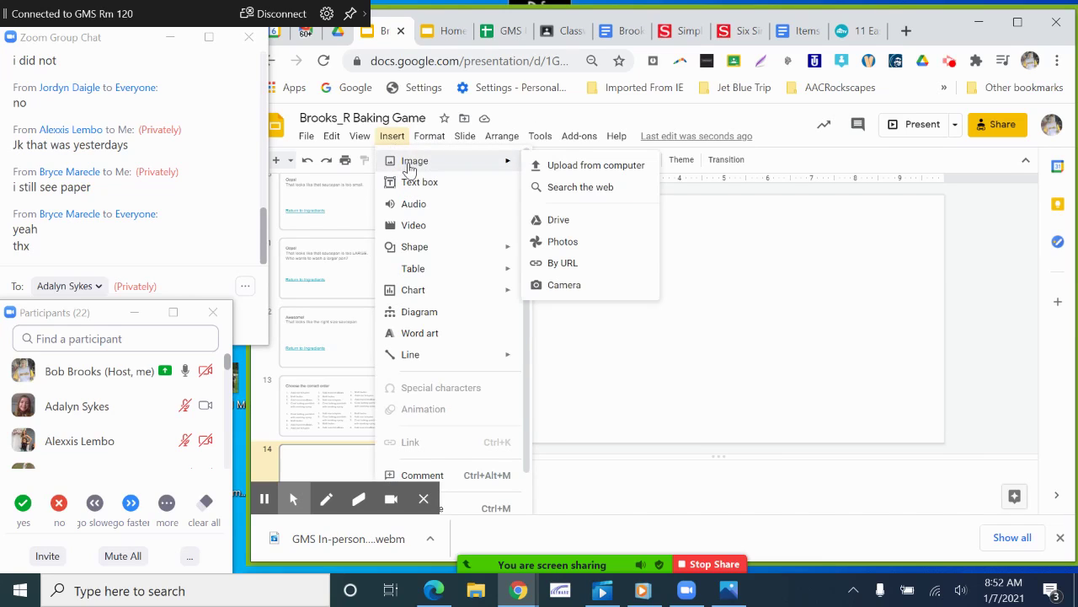
pyautogui.click(571, 195)
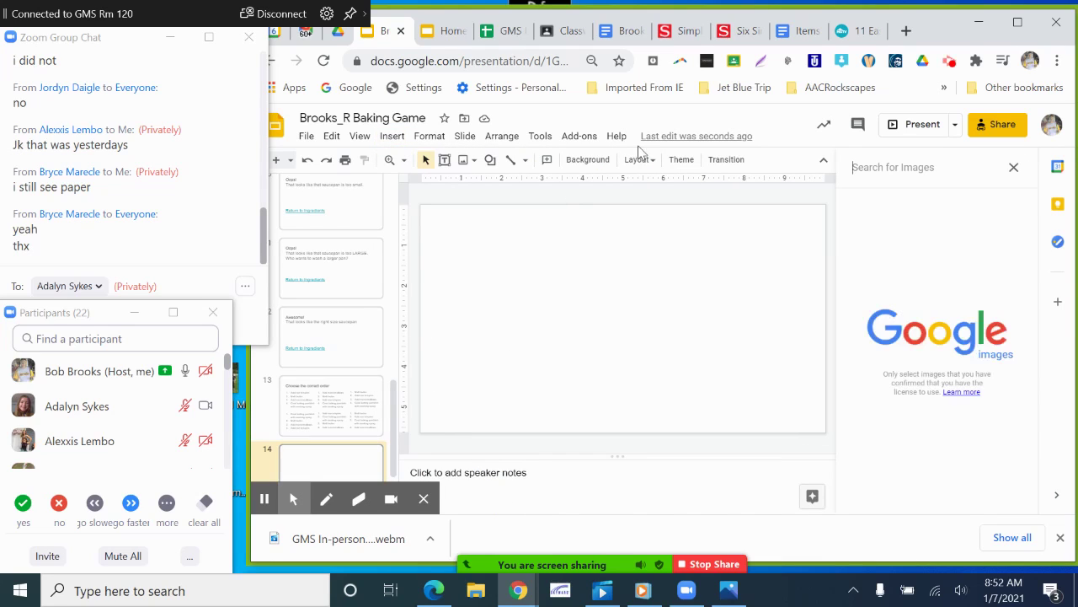
pyautogui.write('bedroom')
pyautogui.press('Return')
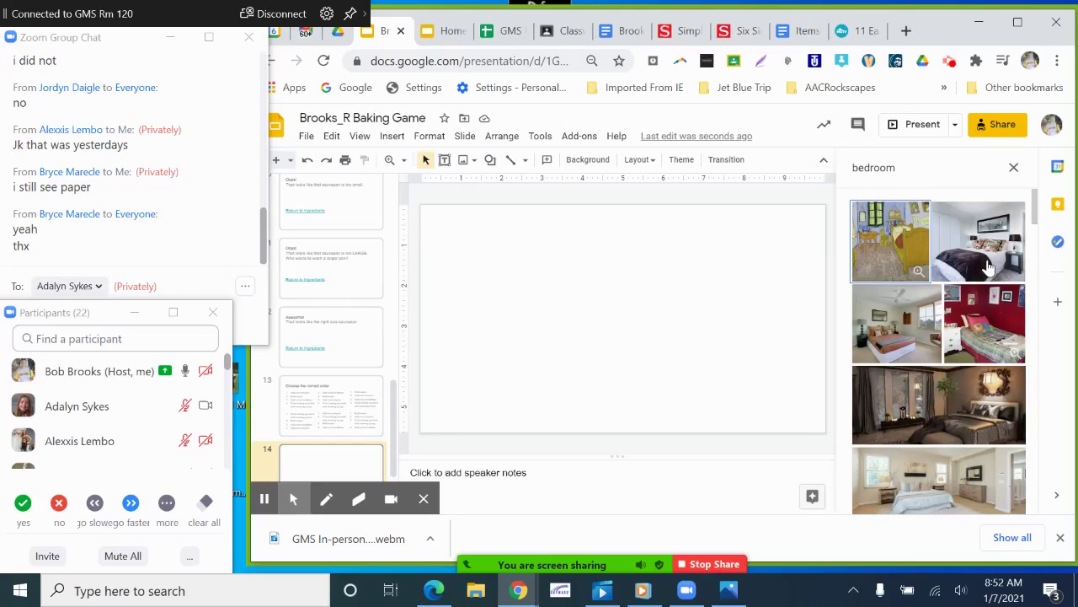
pyautogui.scroll(-3, 960, 434)
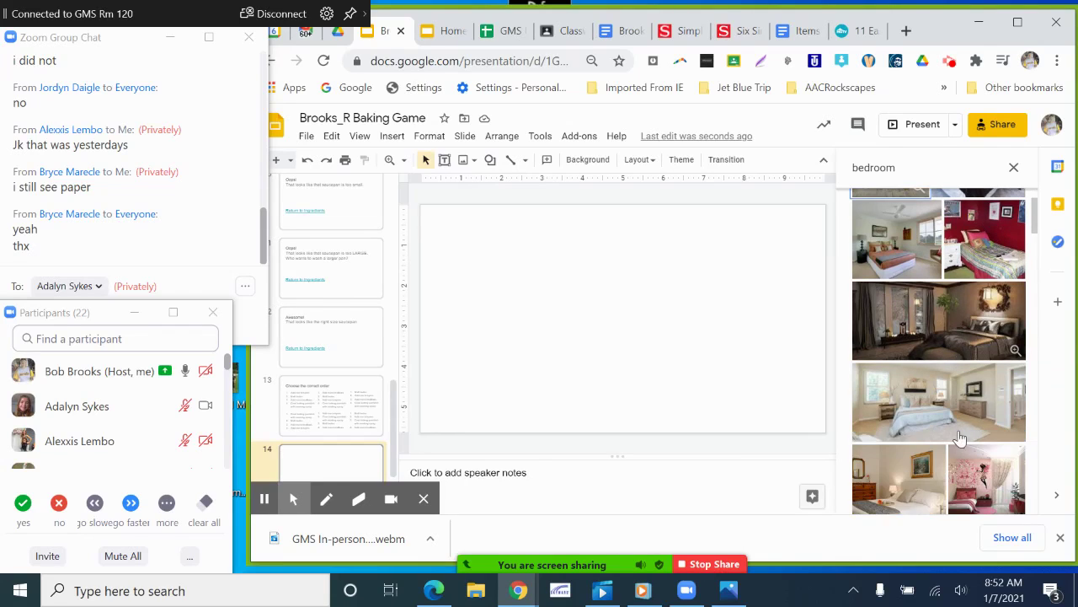
pyautogui.scroll(-1, 950, 430)
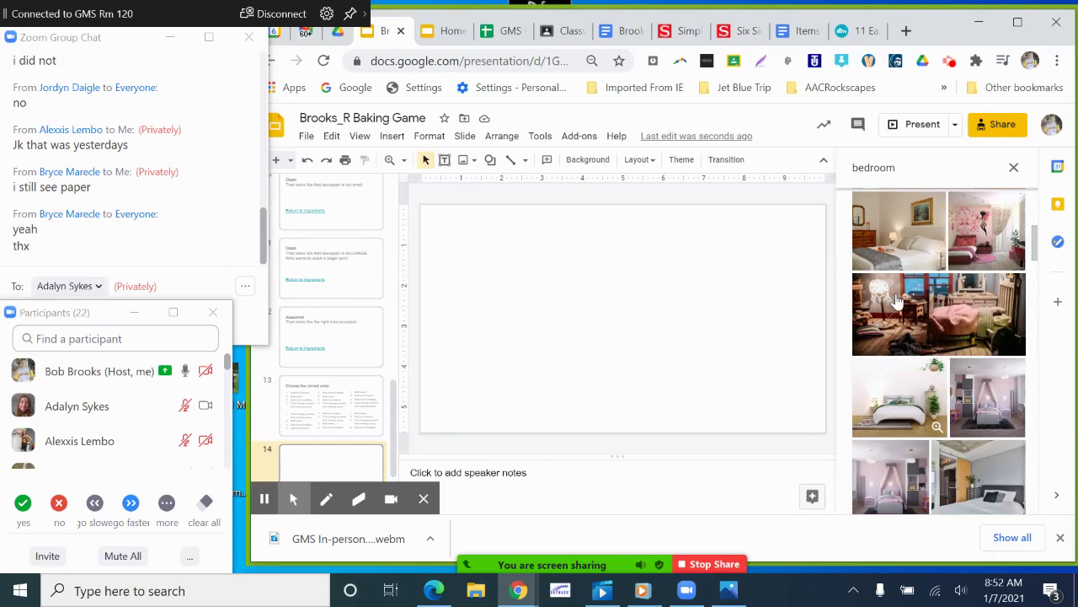
pyautogui.click(913, 314)
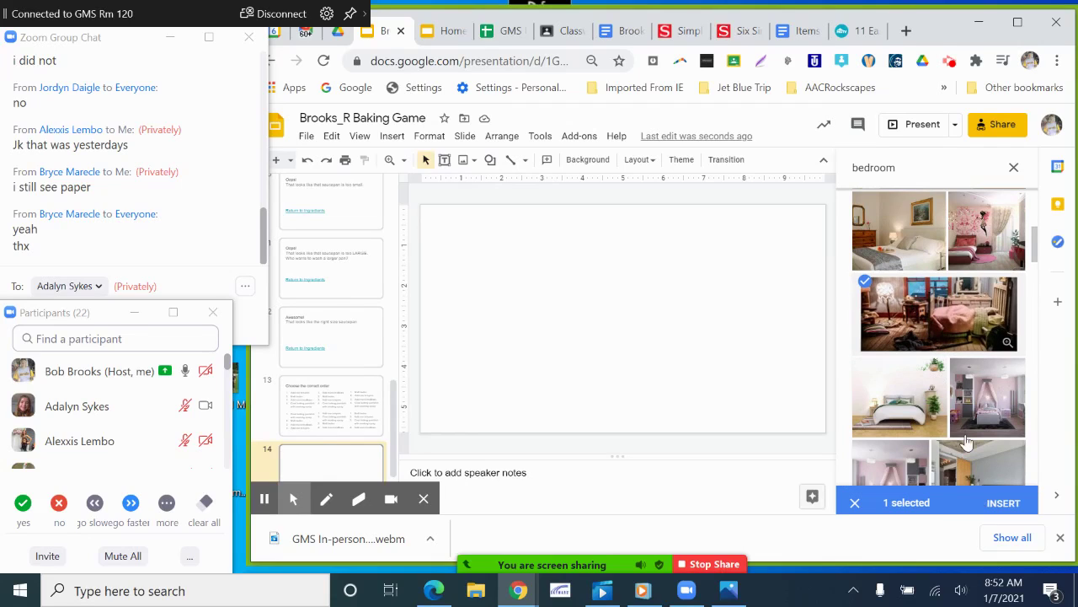
pyautogui.click(1004, 502)
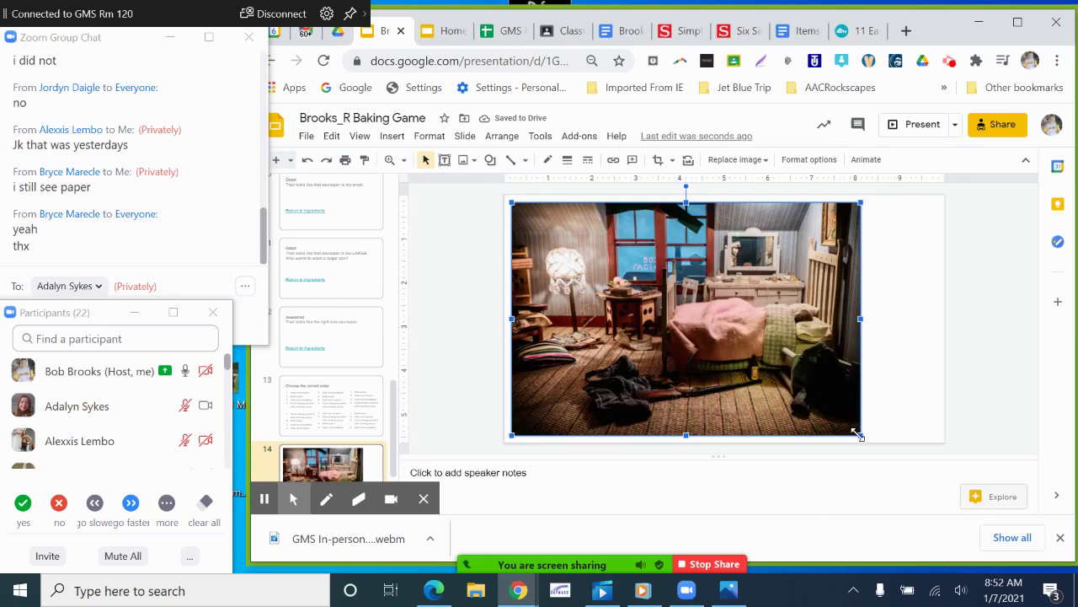
# Step: Enlarge the bedroom picture slightly and move it against the slide's upper right corner
pyautogui.moveTo(860, 434)
pyautogui.mouseDown()
pyautogui.moveTo(878, 443)
pyautogui.moveTo(866, 438)
pyautogui.mouseUp()
pyautogui.moveTo(661, 297); pyautogui.dragTo(741, 294)
pyautogui.click(548, 244)
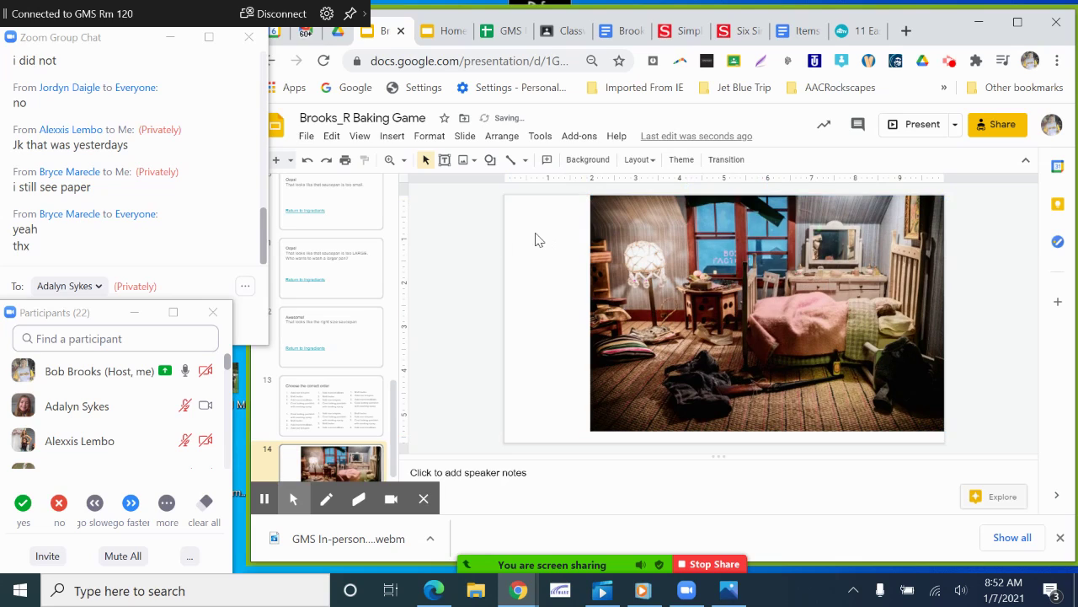
# Step: Add a text box reading "Click on an item for instructions" beside the bedroom picture and fit it into the blank margin
pyautogui.click(393, 137)
pyautogui.click(414, 183)
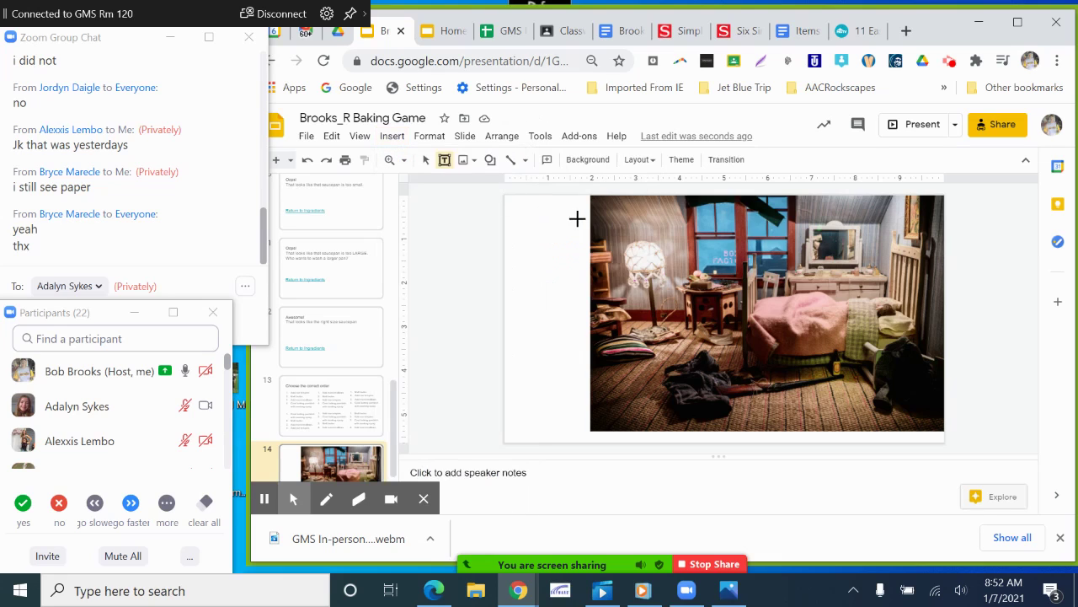
pyautogui.moveTo(518, 207); pyautogui.dragTo(595, 323)
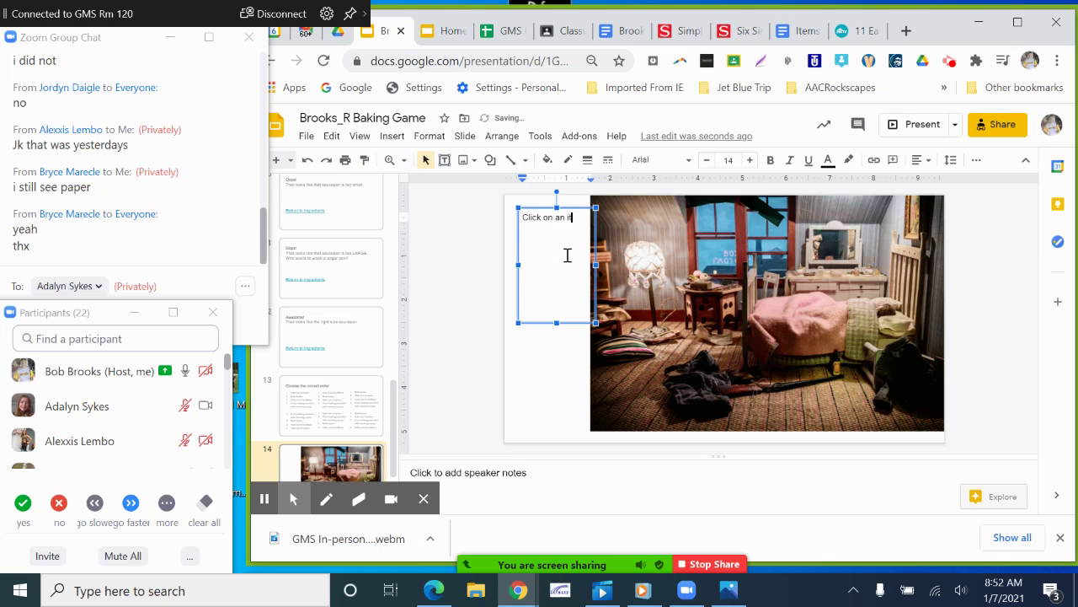
pyautogui.write('Click on an item for instructions')
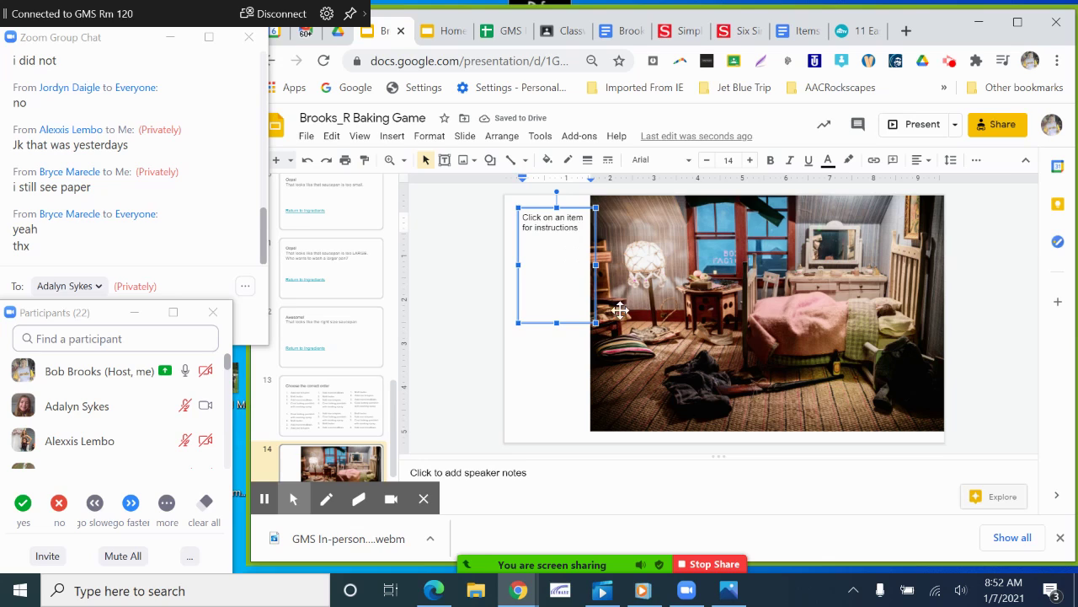
pyautogui.moveTo(595, 323); pyautogui.dragTo(593, 250)
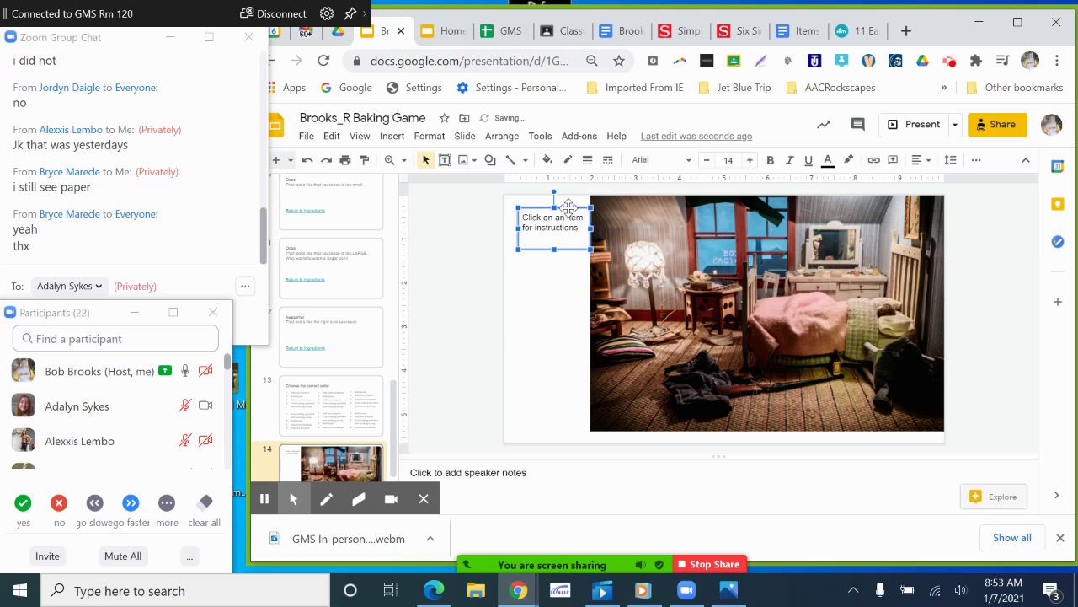
pyautogui.moveTo(569, 206); pyautogui.dragTo(561, 213)
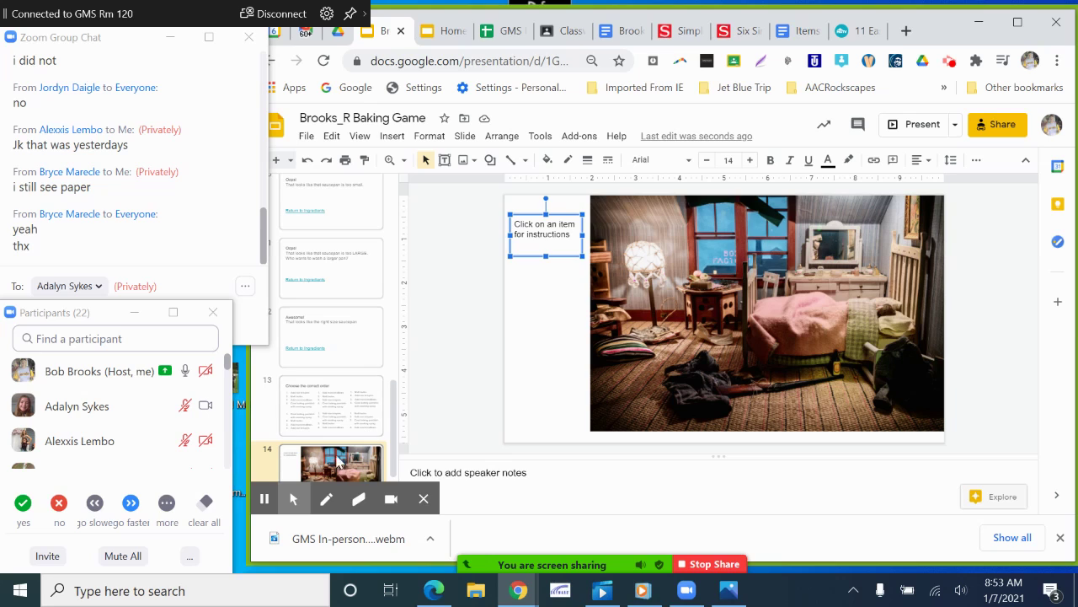
pyautogui.press('Escape')
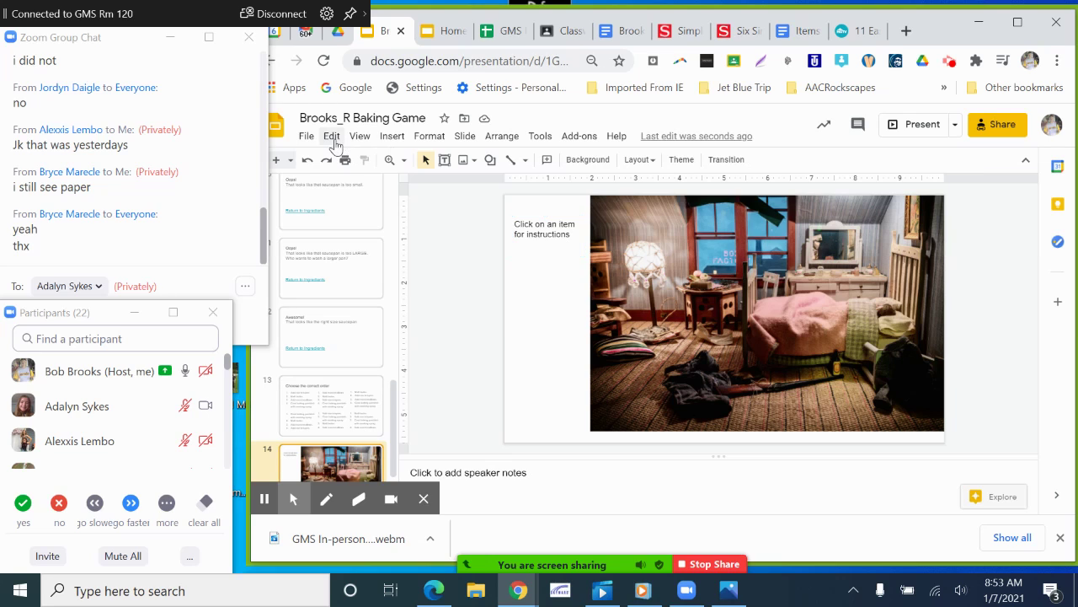
# Step: Add slide 15 with the title "Lamp" and the text "You turned it on so now you can see."
pyautogui.click(275, 159)
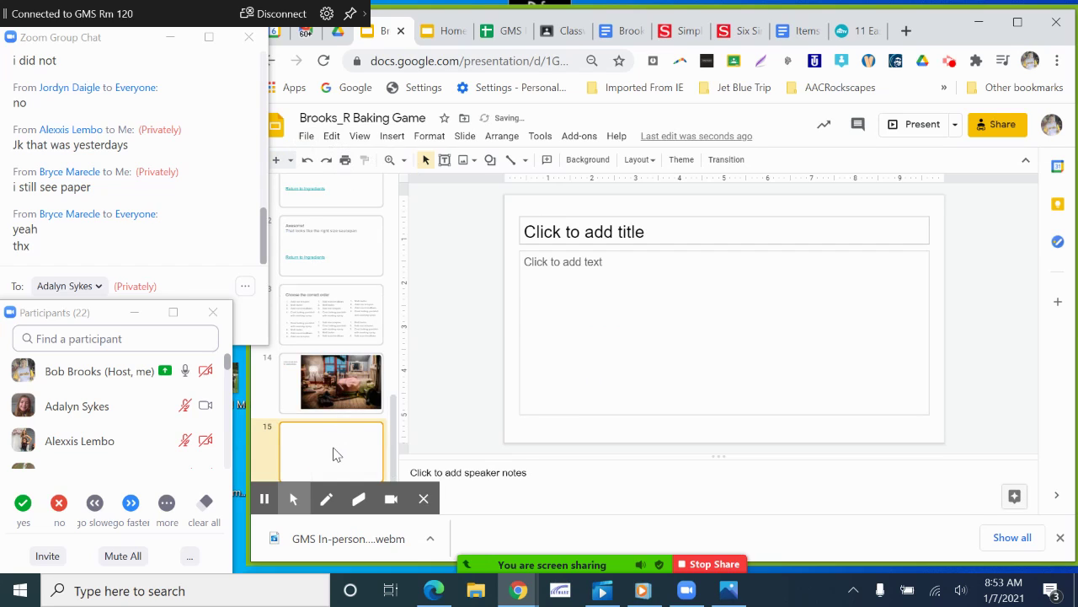
pyautogui.click(661, 232)
pyautogui.write('Lamp')
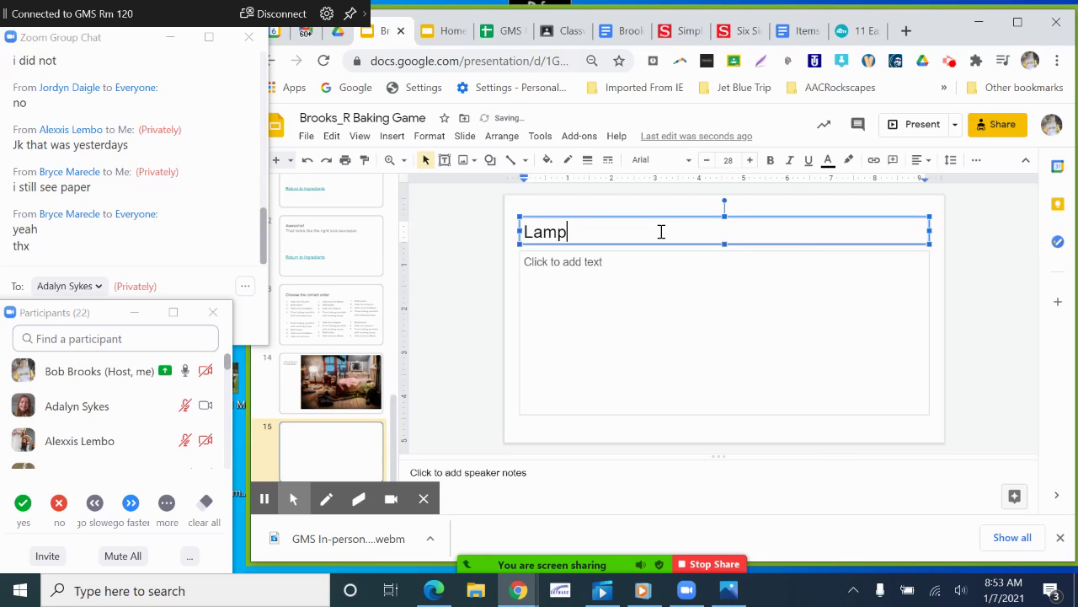
pyautogui.click(689, 297)
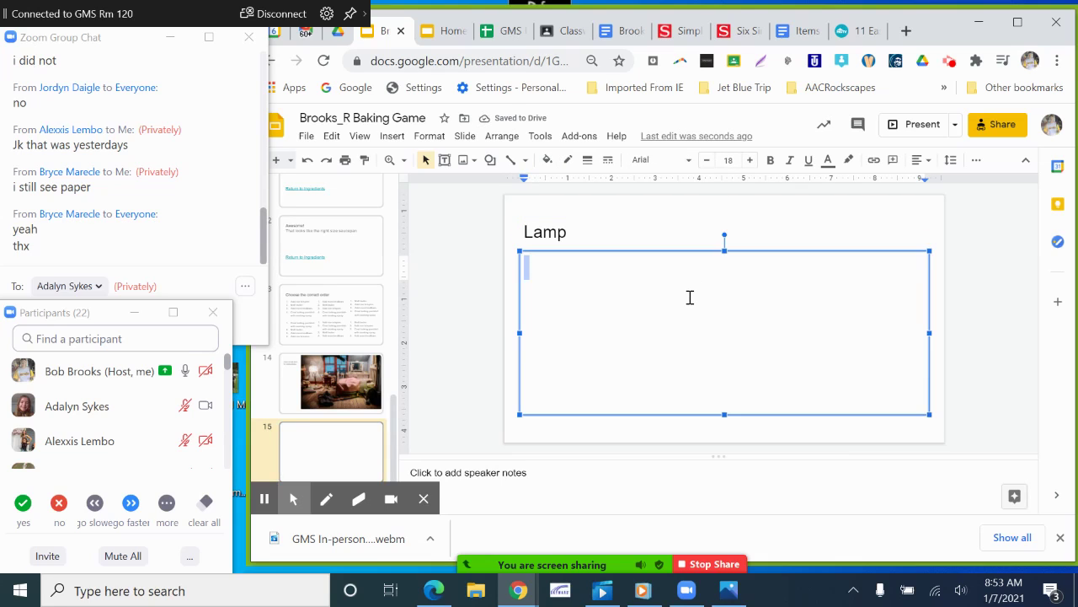
pyautogui.write('You turned it on')
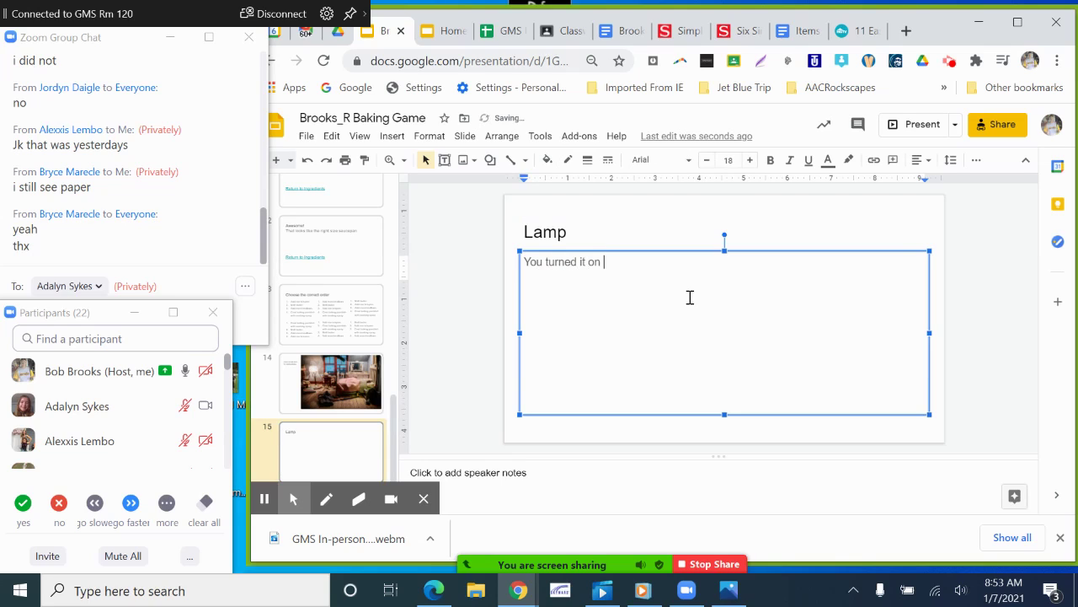
pyautogui.write(' so now you can see.')
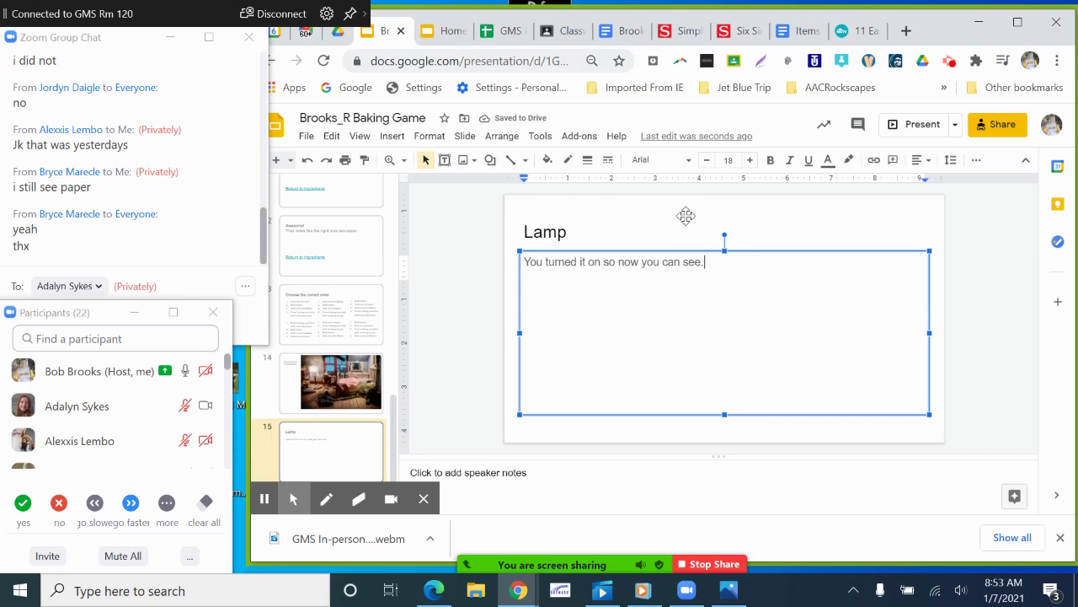
pyautogui.click(681, 221)
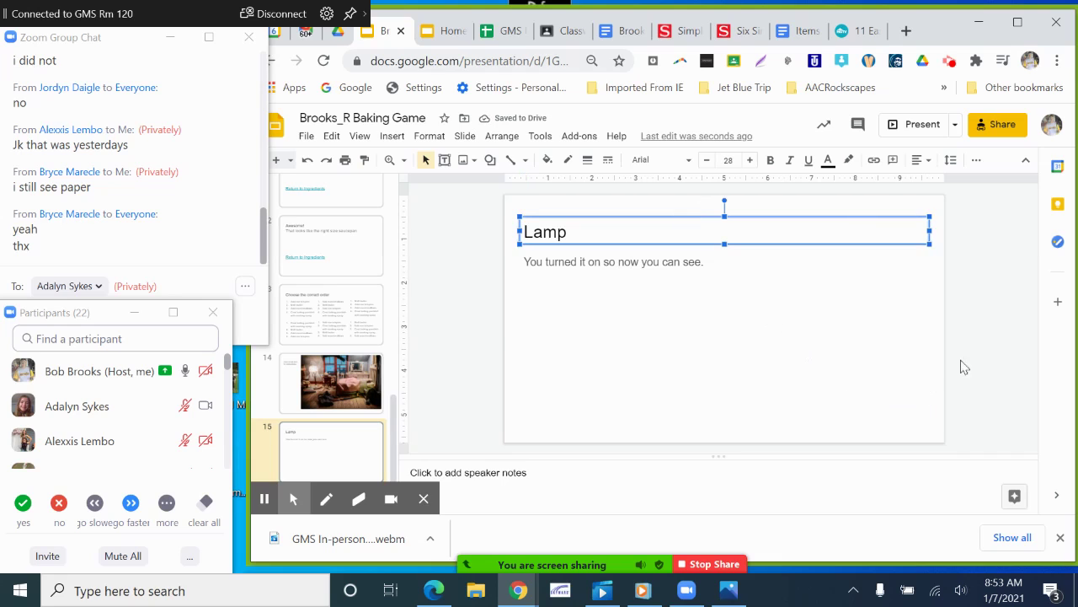
# Step: Draw an oval over the lampshade in the bedroom picture on slide 14
pyautogui.click(330, 380)
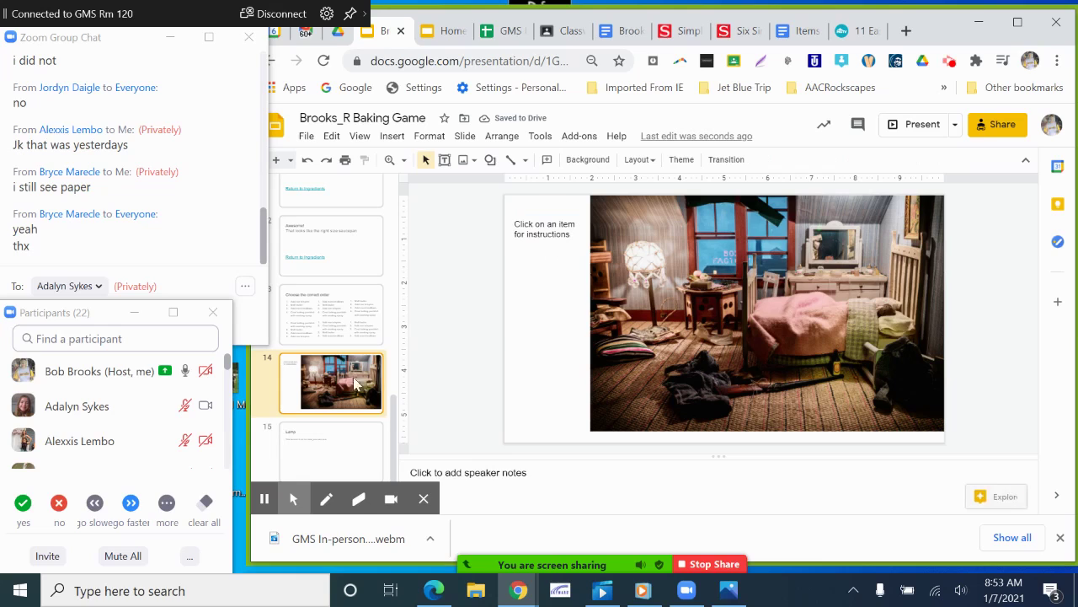
pyautogui.click(649, 263)
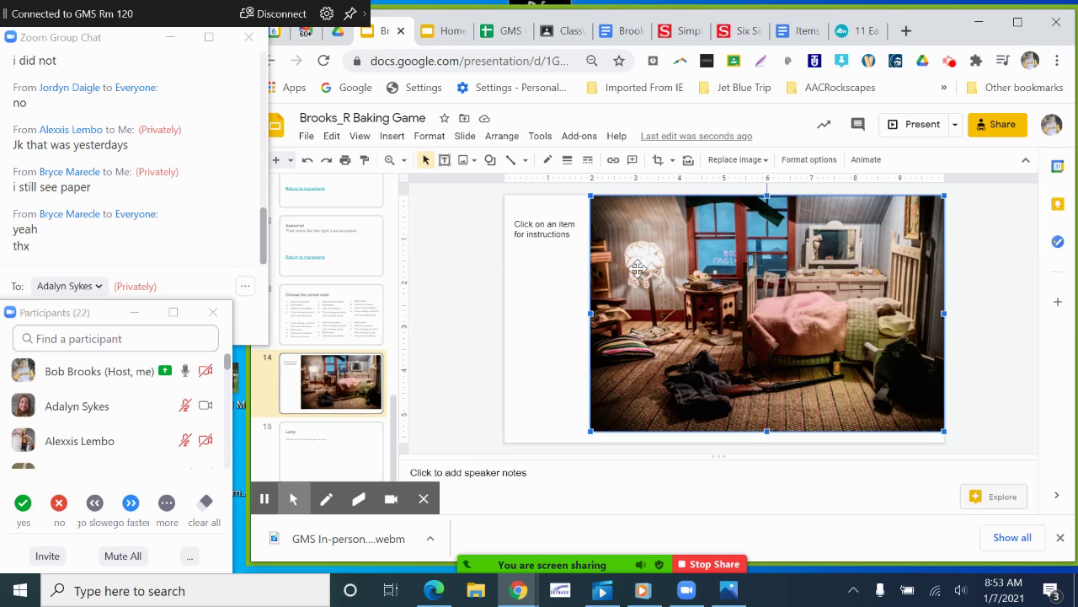
pyautogui.click(491, 163)
pyautogui.moveTo(523, 190)
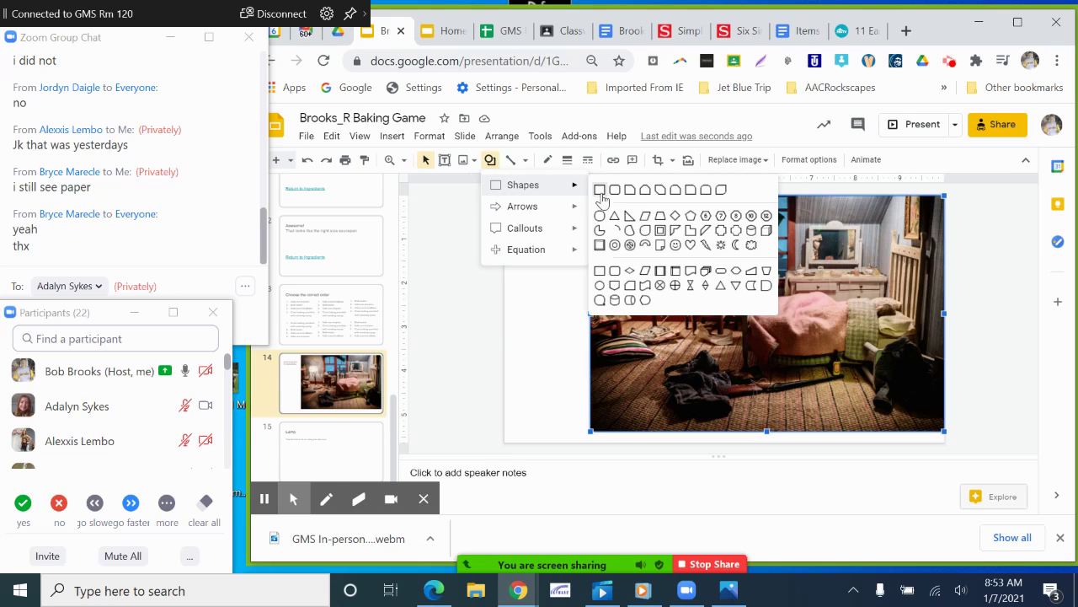
pyautogui.click(626, 243)
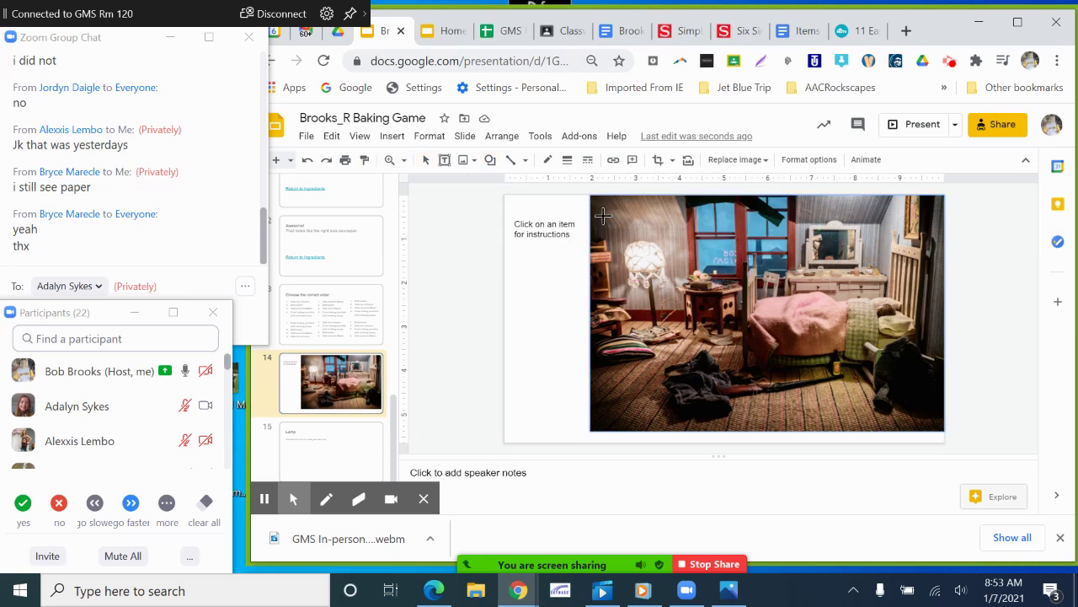
pyautogui.moveTo(628, 245)
pyautogui.mouseDown()
pyautogui.moveTo(677, 289)
pyautogui.moveTo(643, 267)
pyautogui.mouseUp()
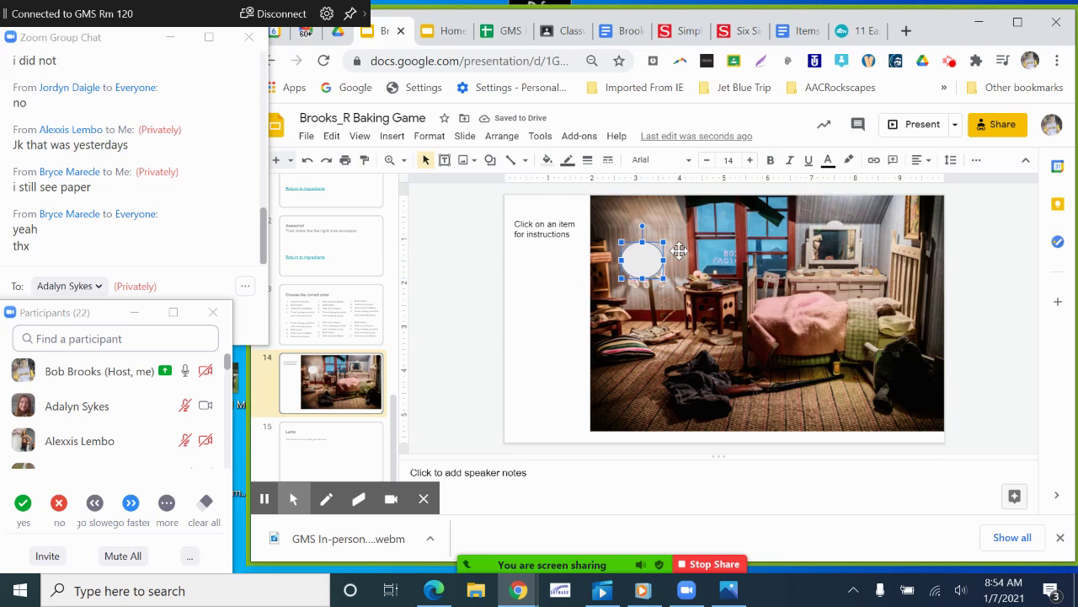
# Step: Make the fill of the oval over the lampshade transparent
pyautogui.click(550, 162)
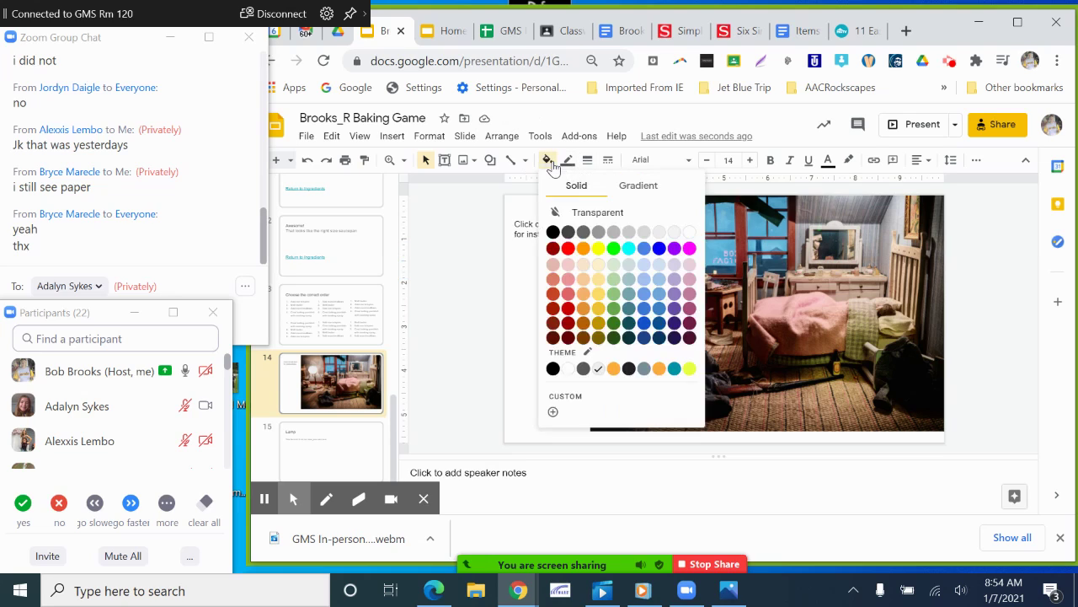
pyautogui.click(589, 214)
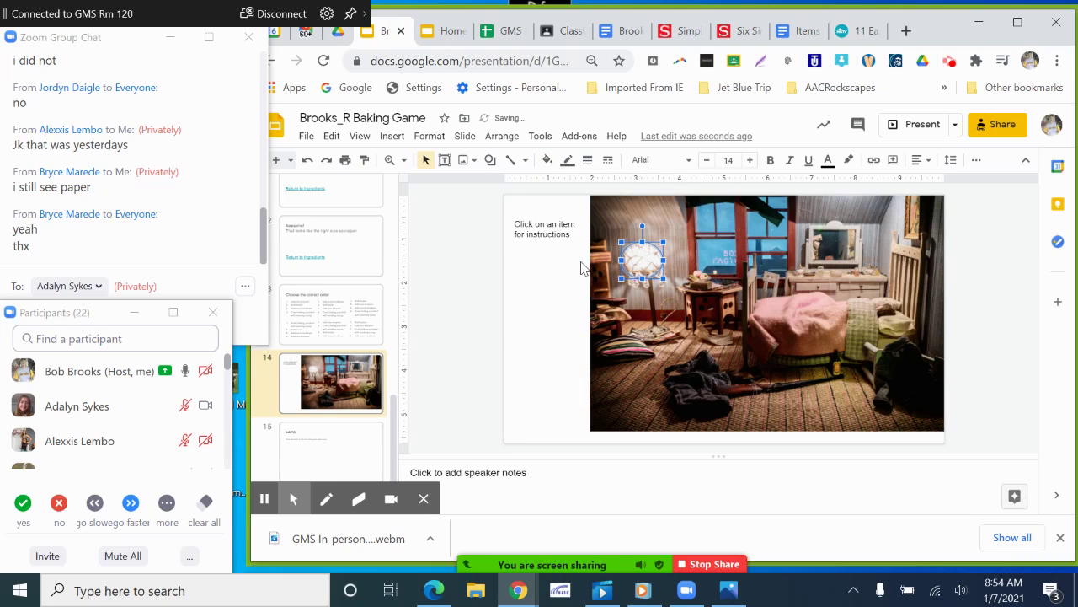
pyautogui.click(556, 253)
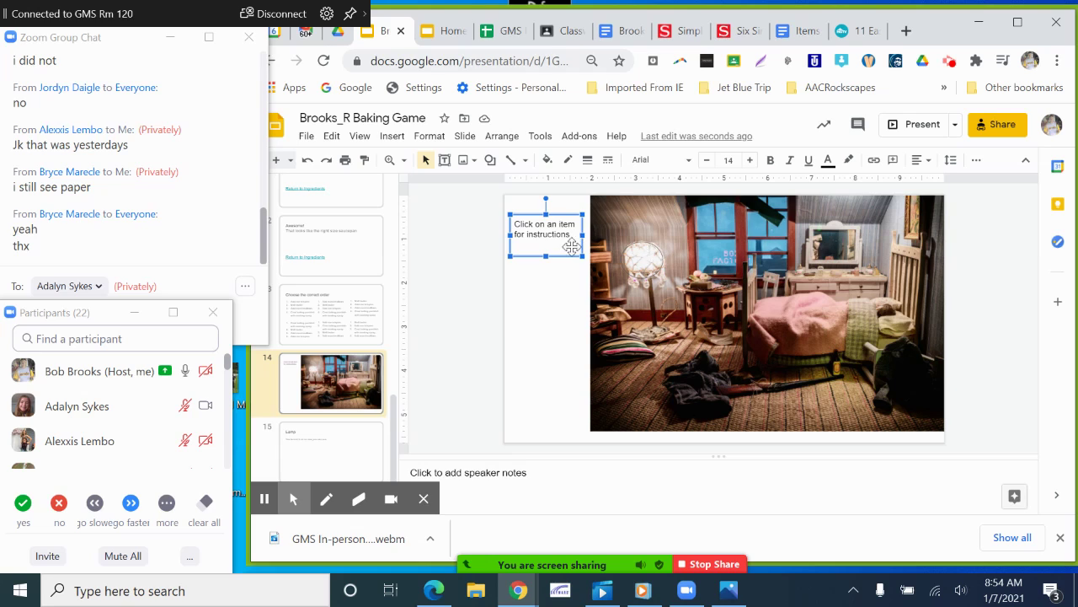
# Step: Link the transparent oval on the lampshade to "Slide 15: Lamp" in this presentation
pyautogui.click(645, 263)
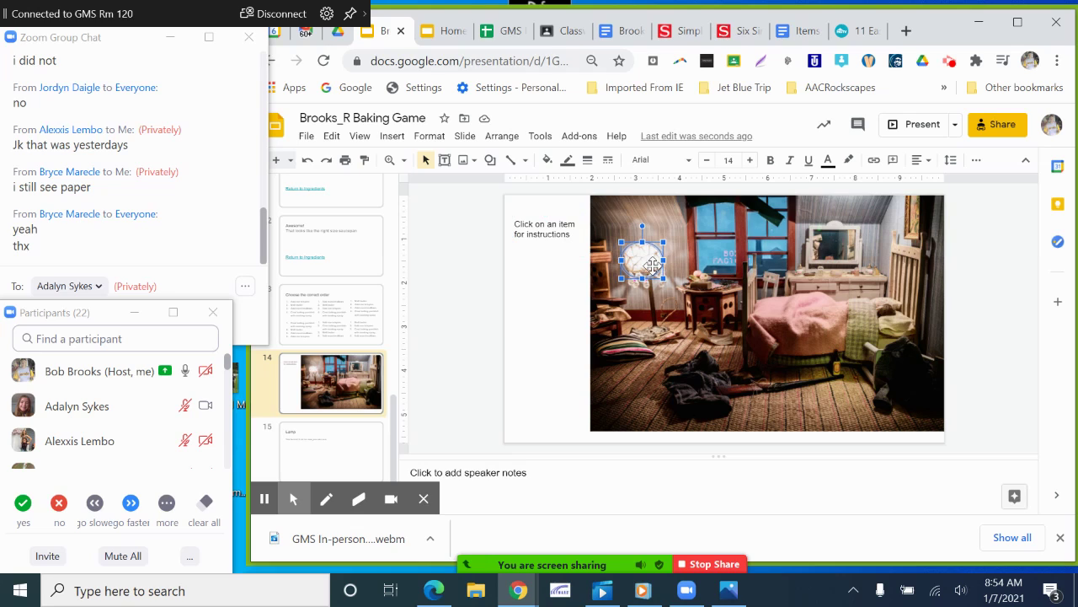
pyautogui.rightClick(650, 268)
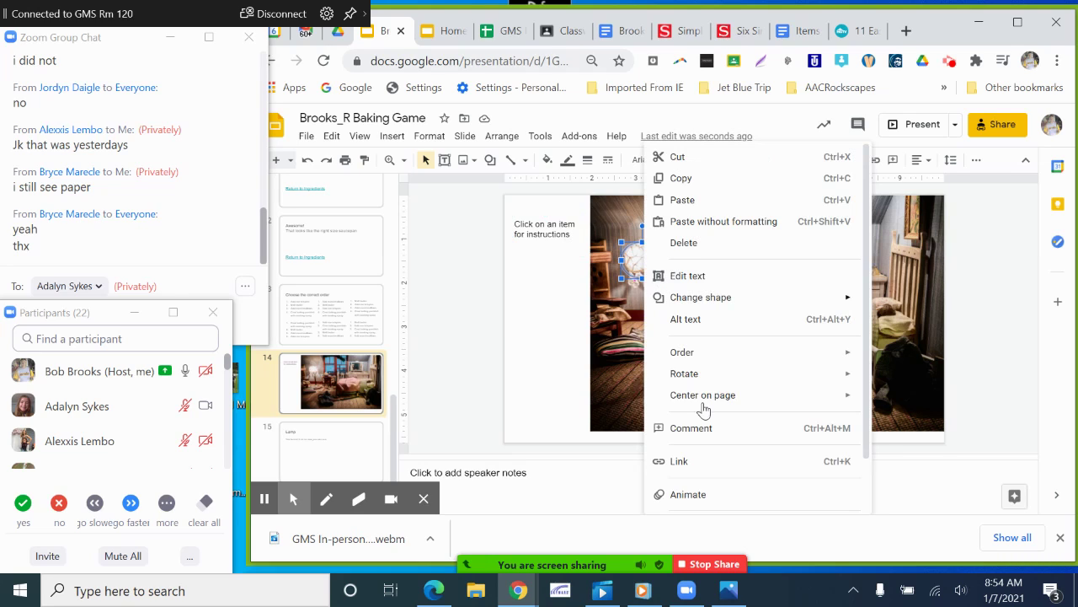
pyautogui.click(676, 462)
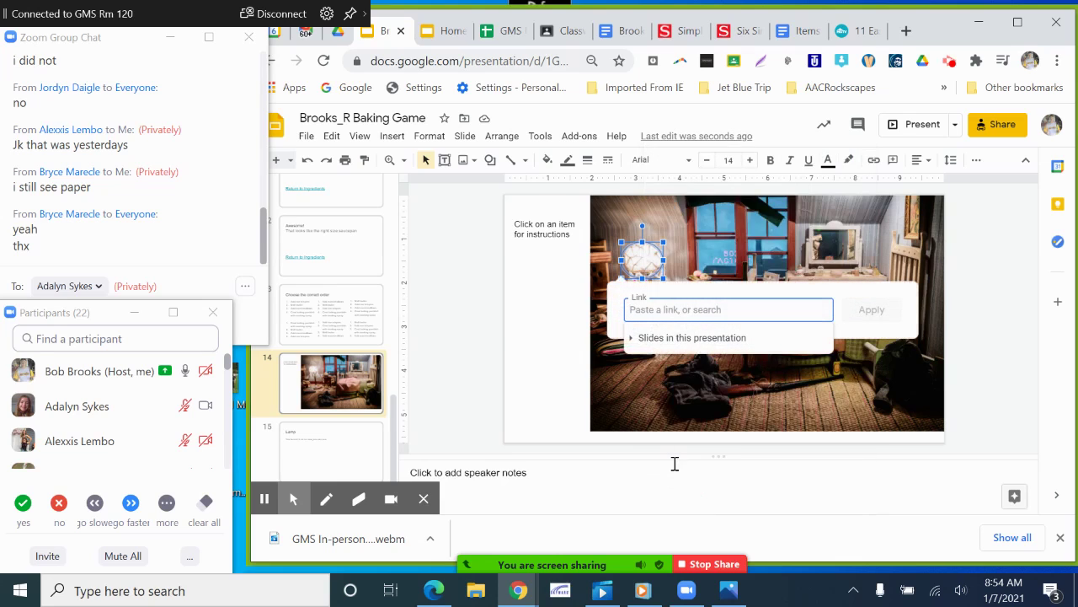
pyautogui.click(690, 338)
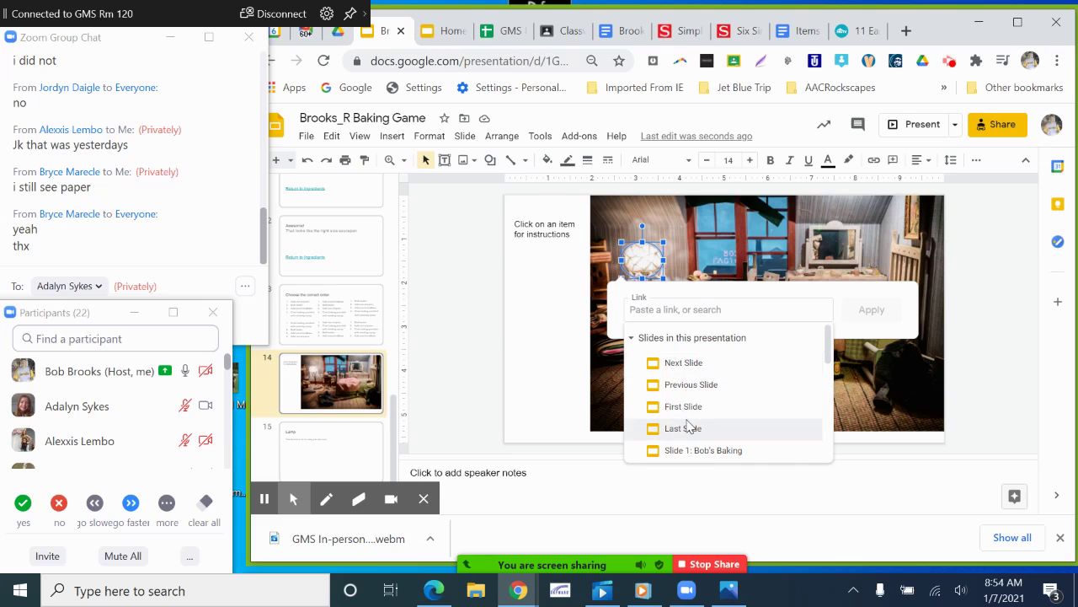
pyautogui.scroll(-5, 691, 426)
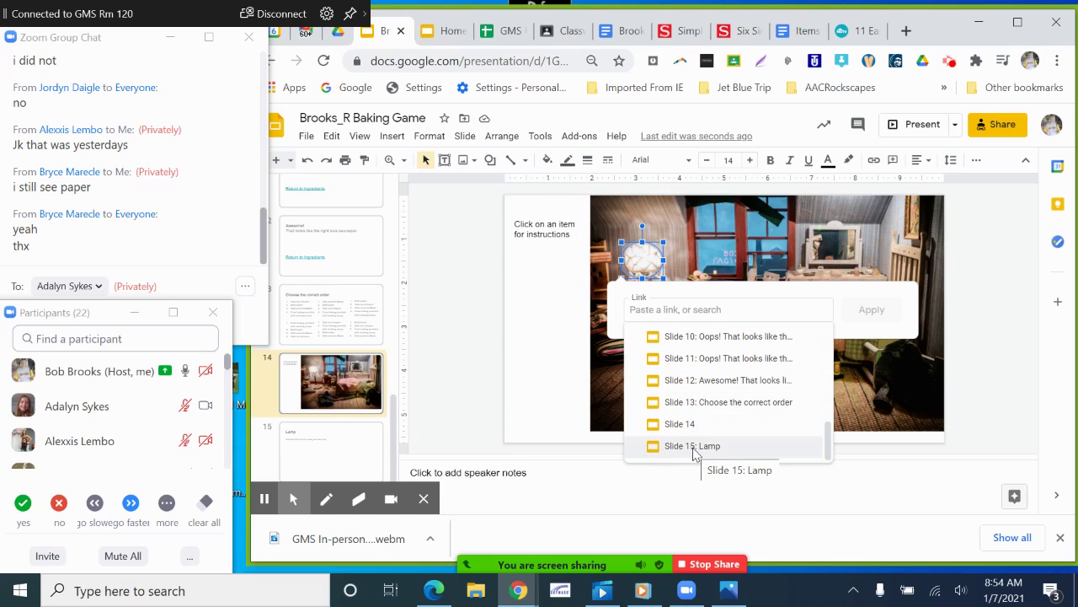
pyautogui.click(693, 446)
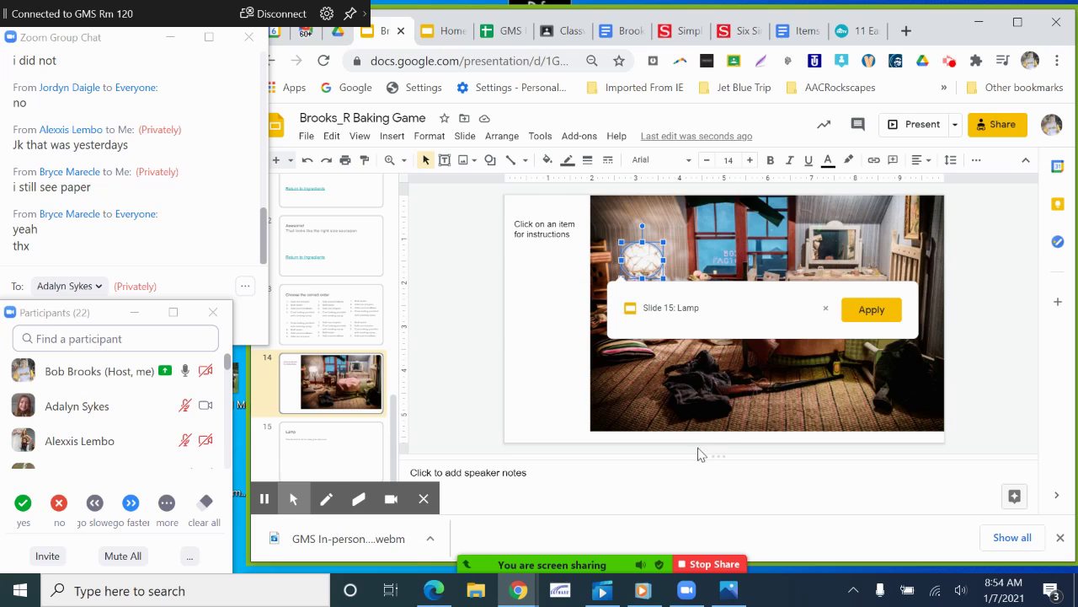
pyautogui.click(867, 309)
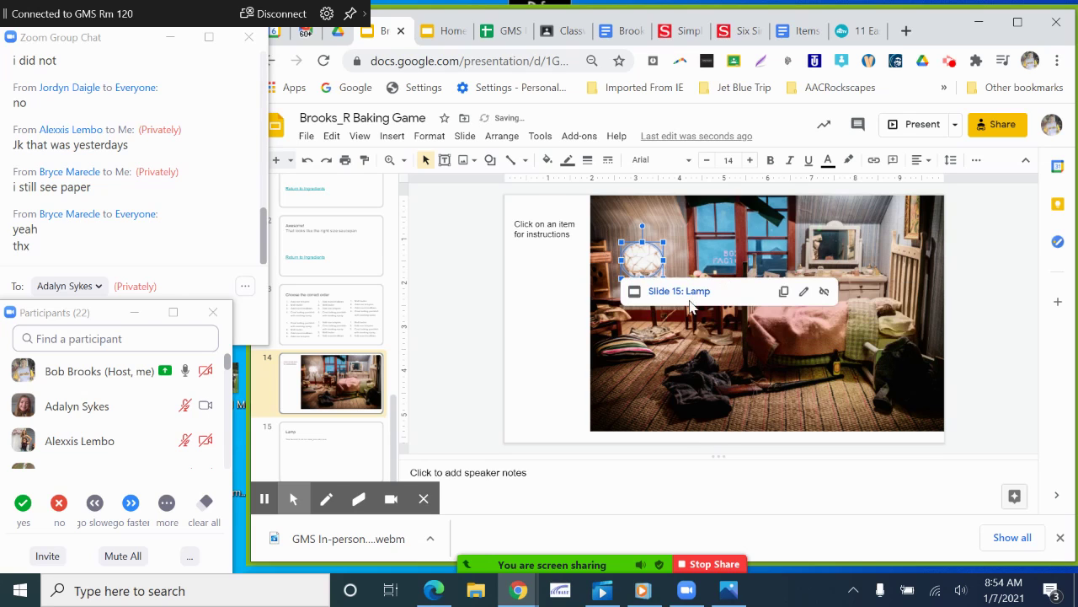
# Step: Test the lampshade oval's link by following it to the Lamp slide
pyautogui.click(522, 253)
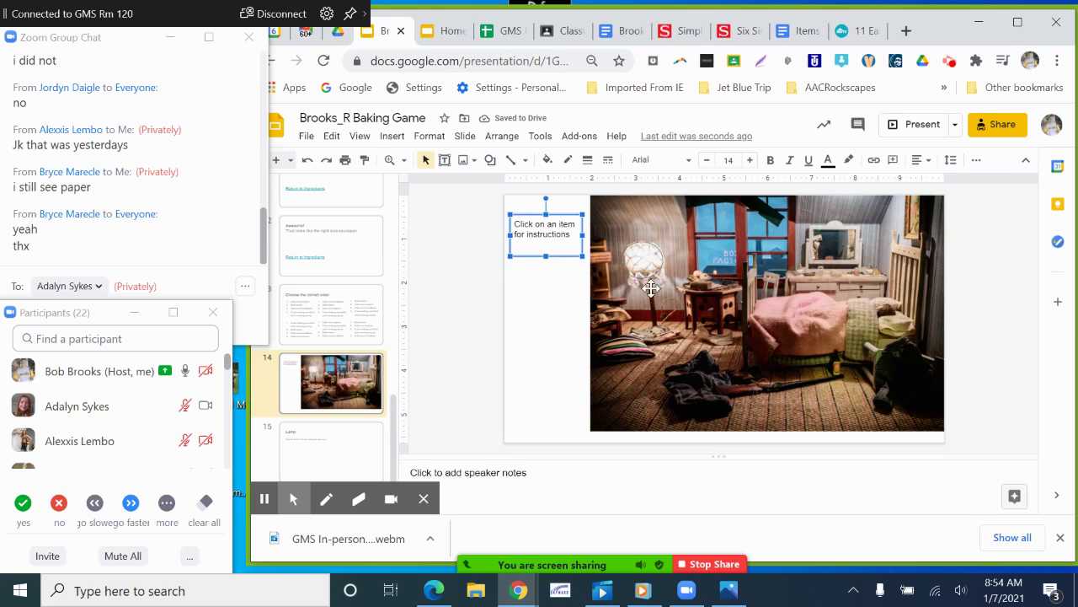
pyautogui.click(646, 262)
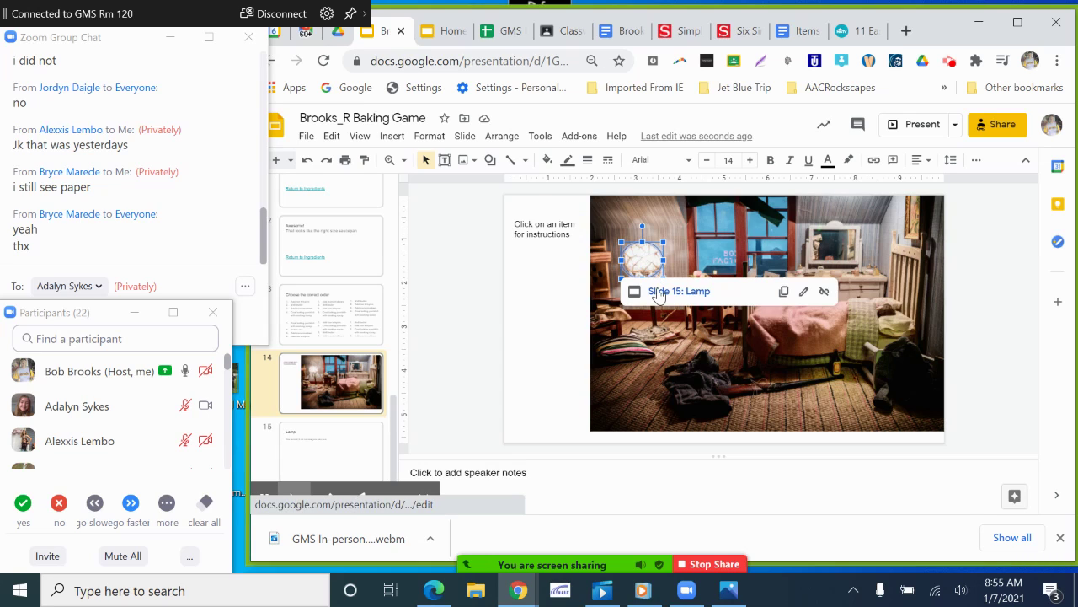
pyautogui.click(657, 292)
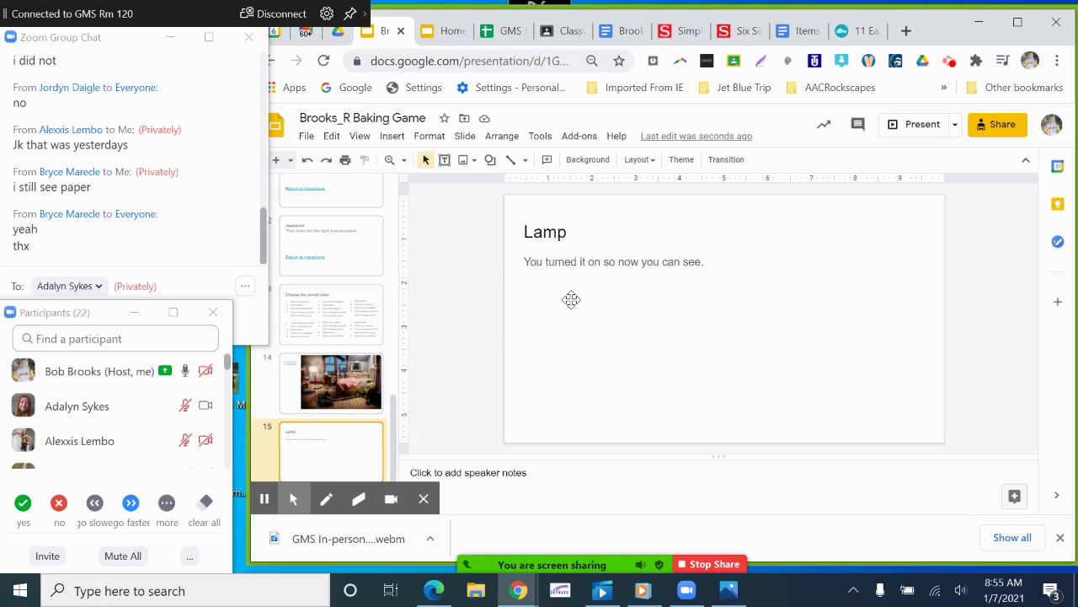